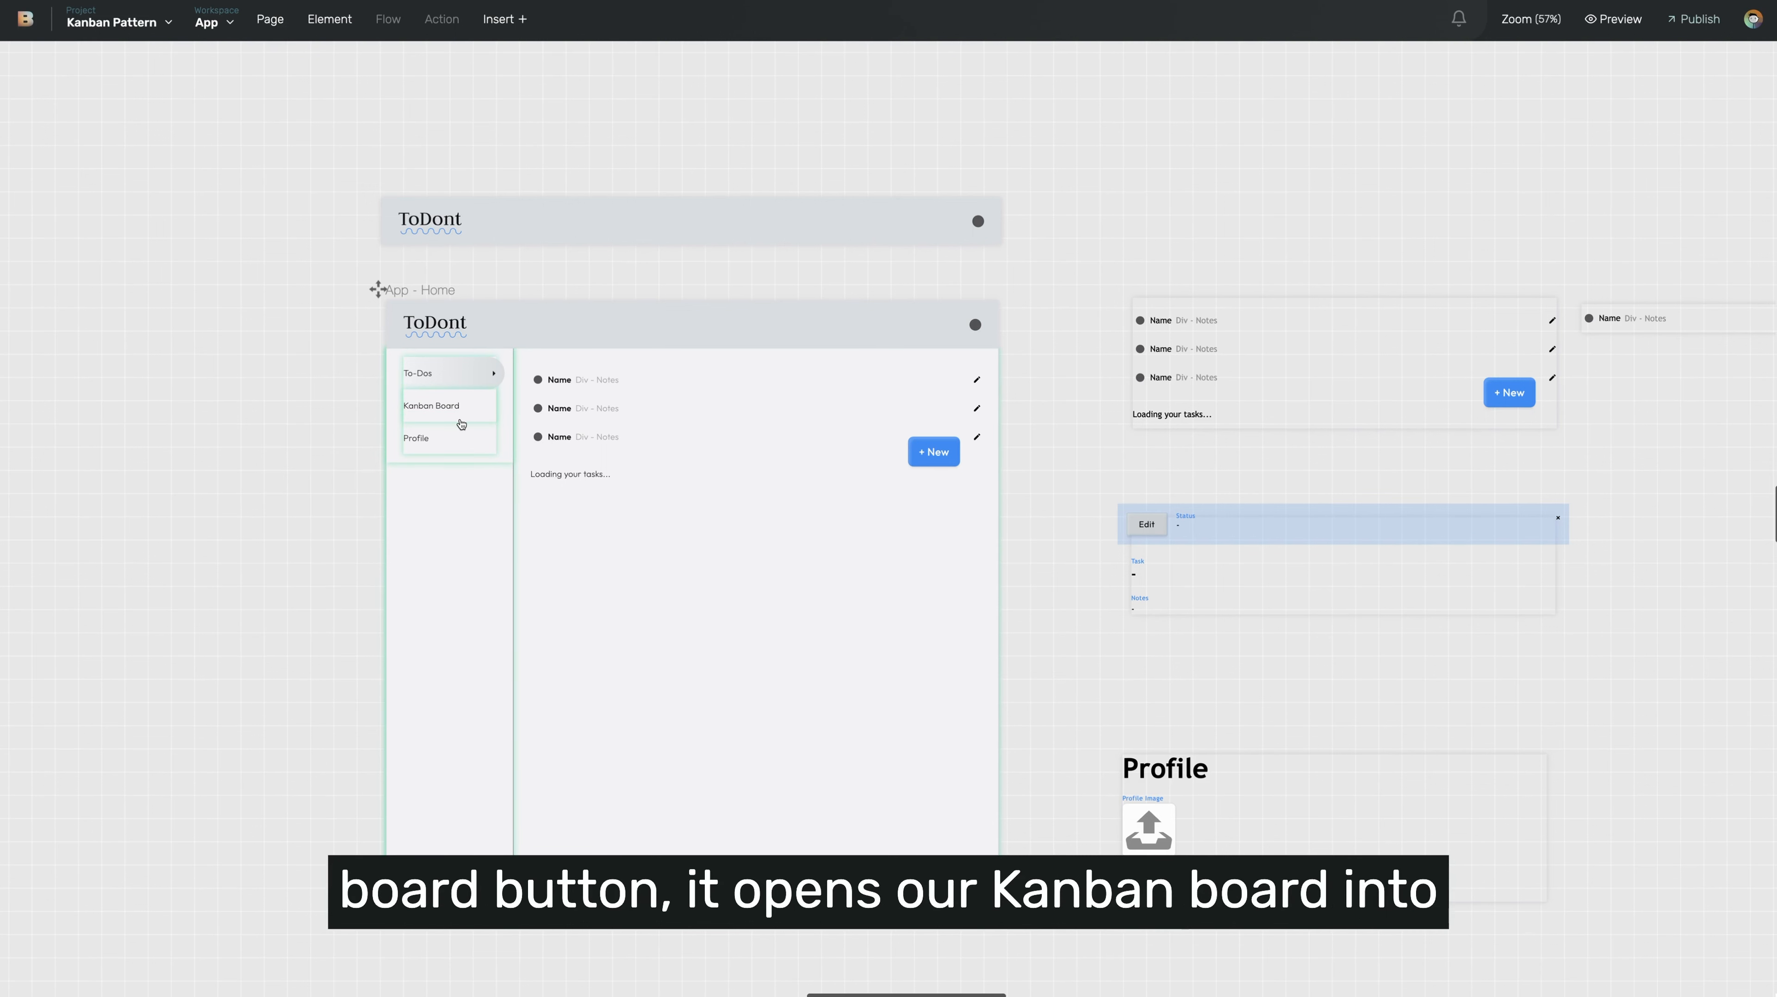
Examine the flow run by the Profile menu item's click event, including its Deselect All Menu Items and Add Style Class actions.
click(461, 423)
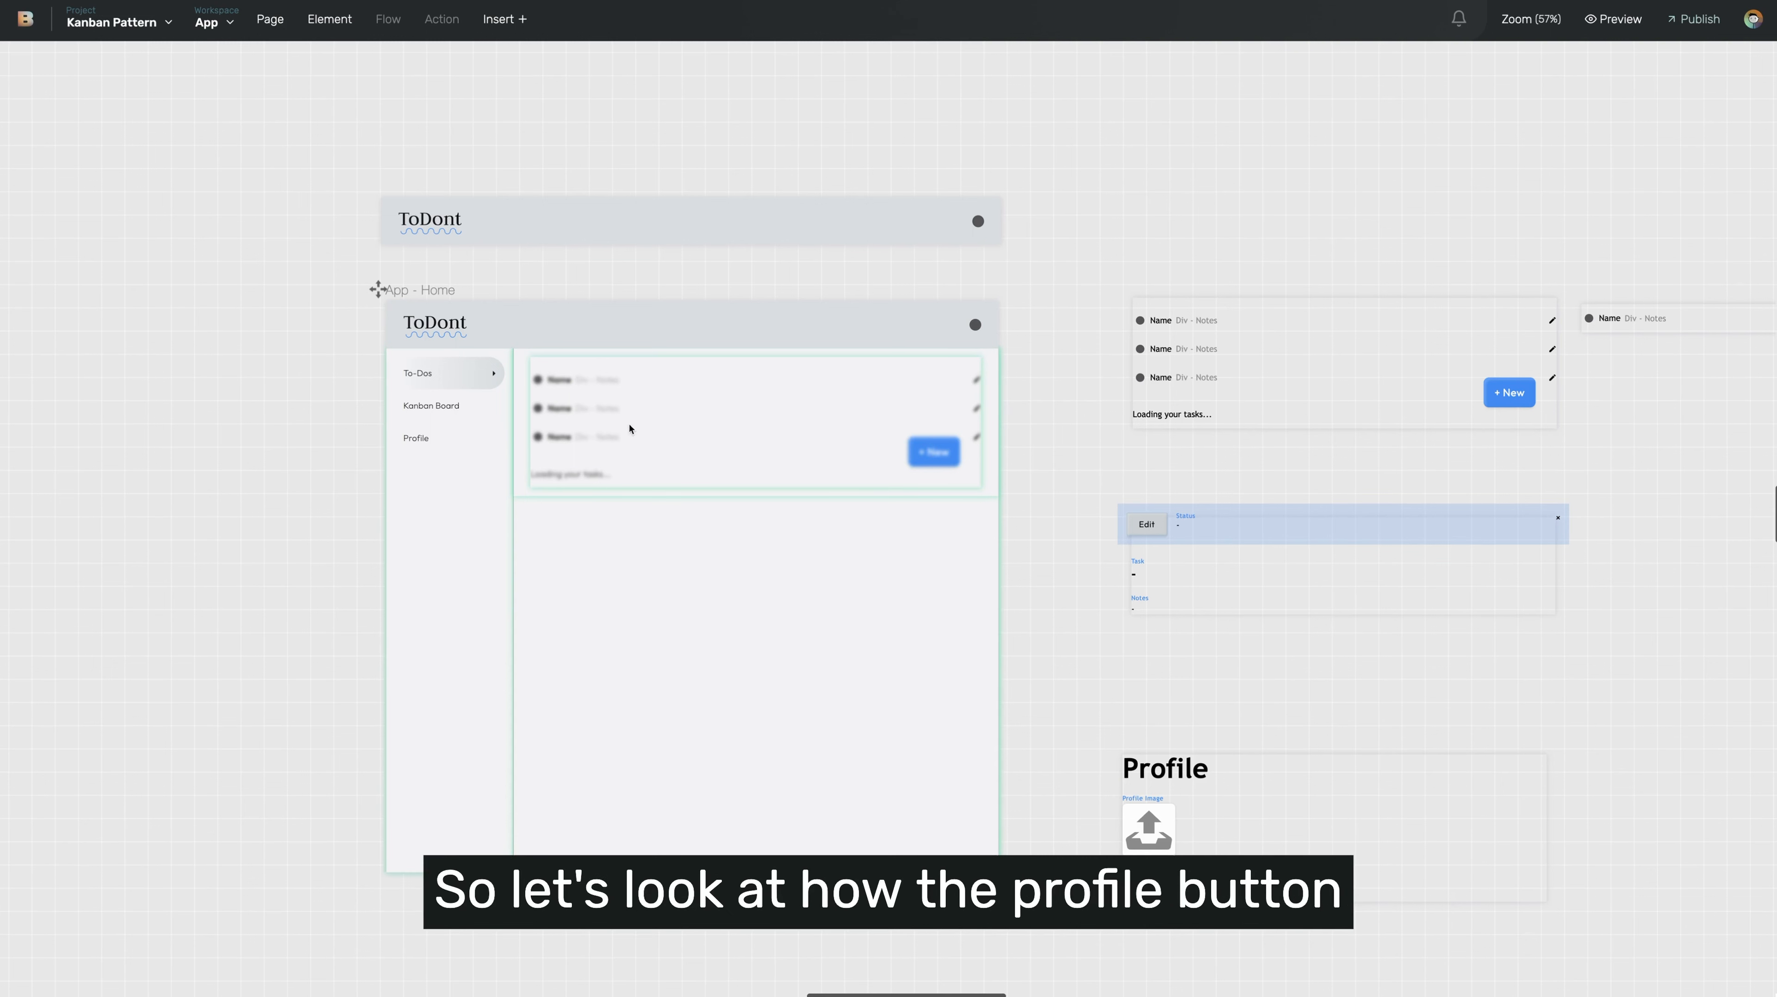
click(490, 433)
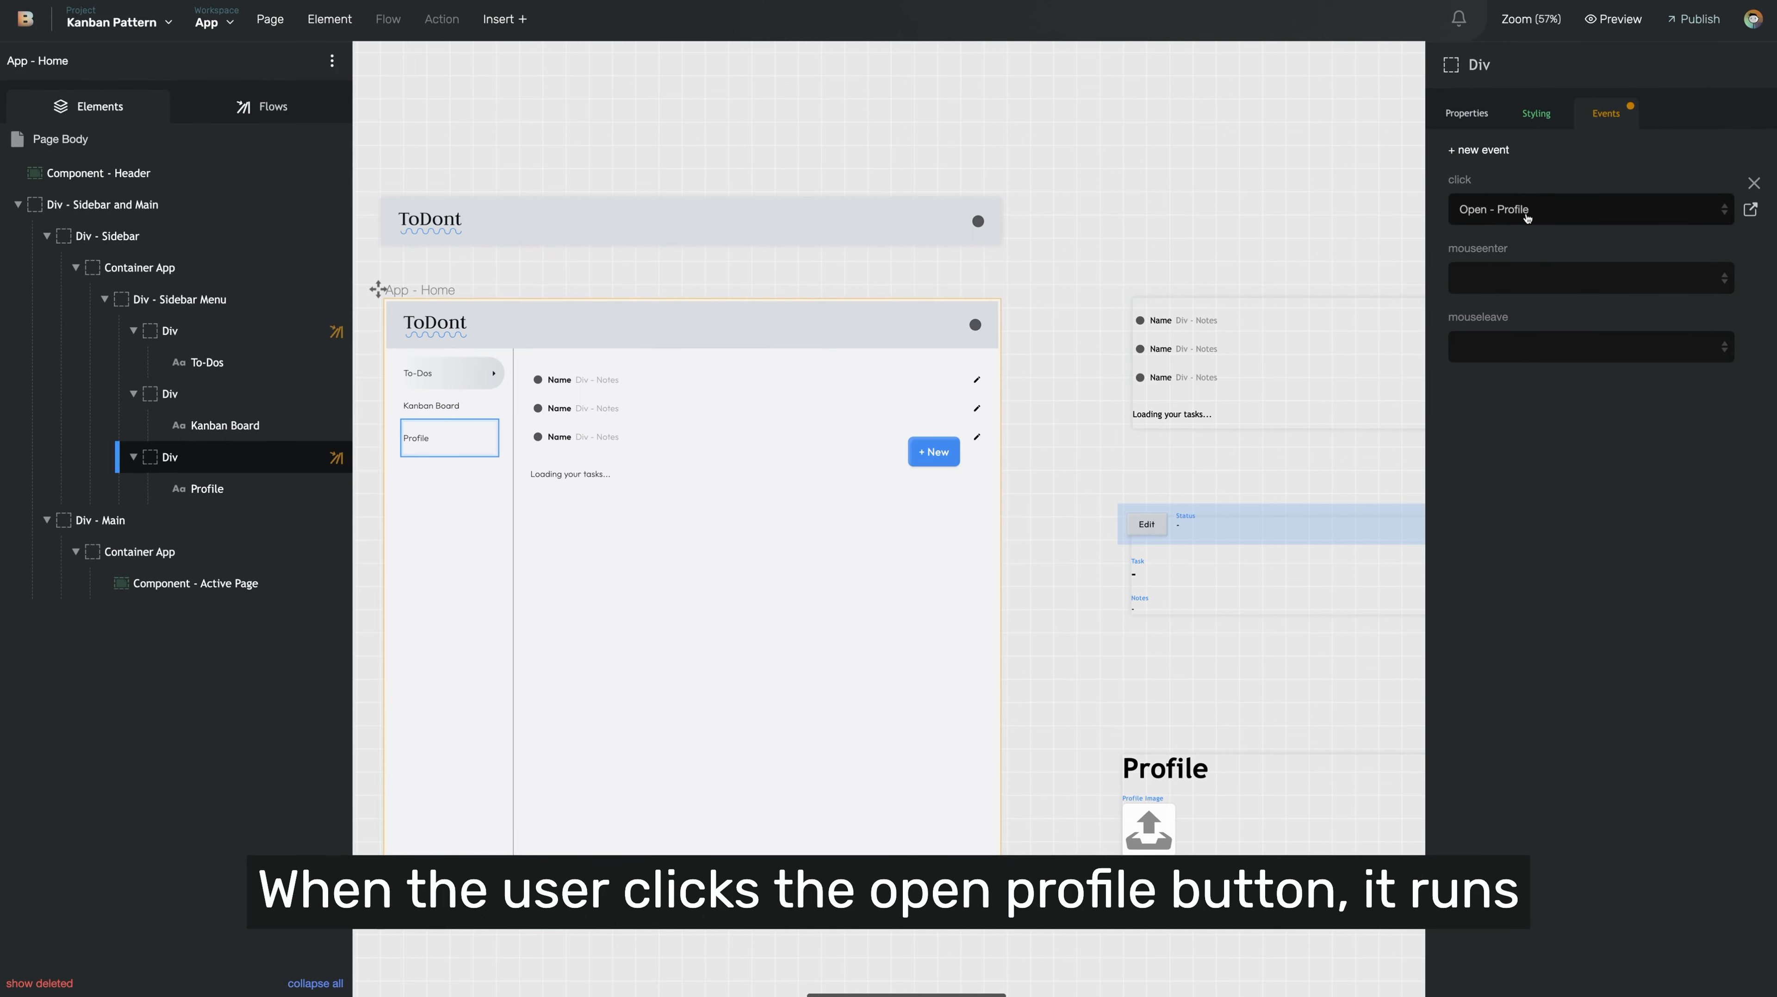
click(1751, 211)
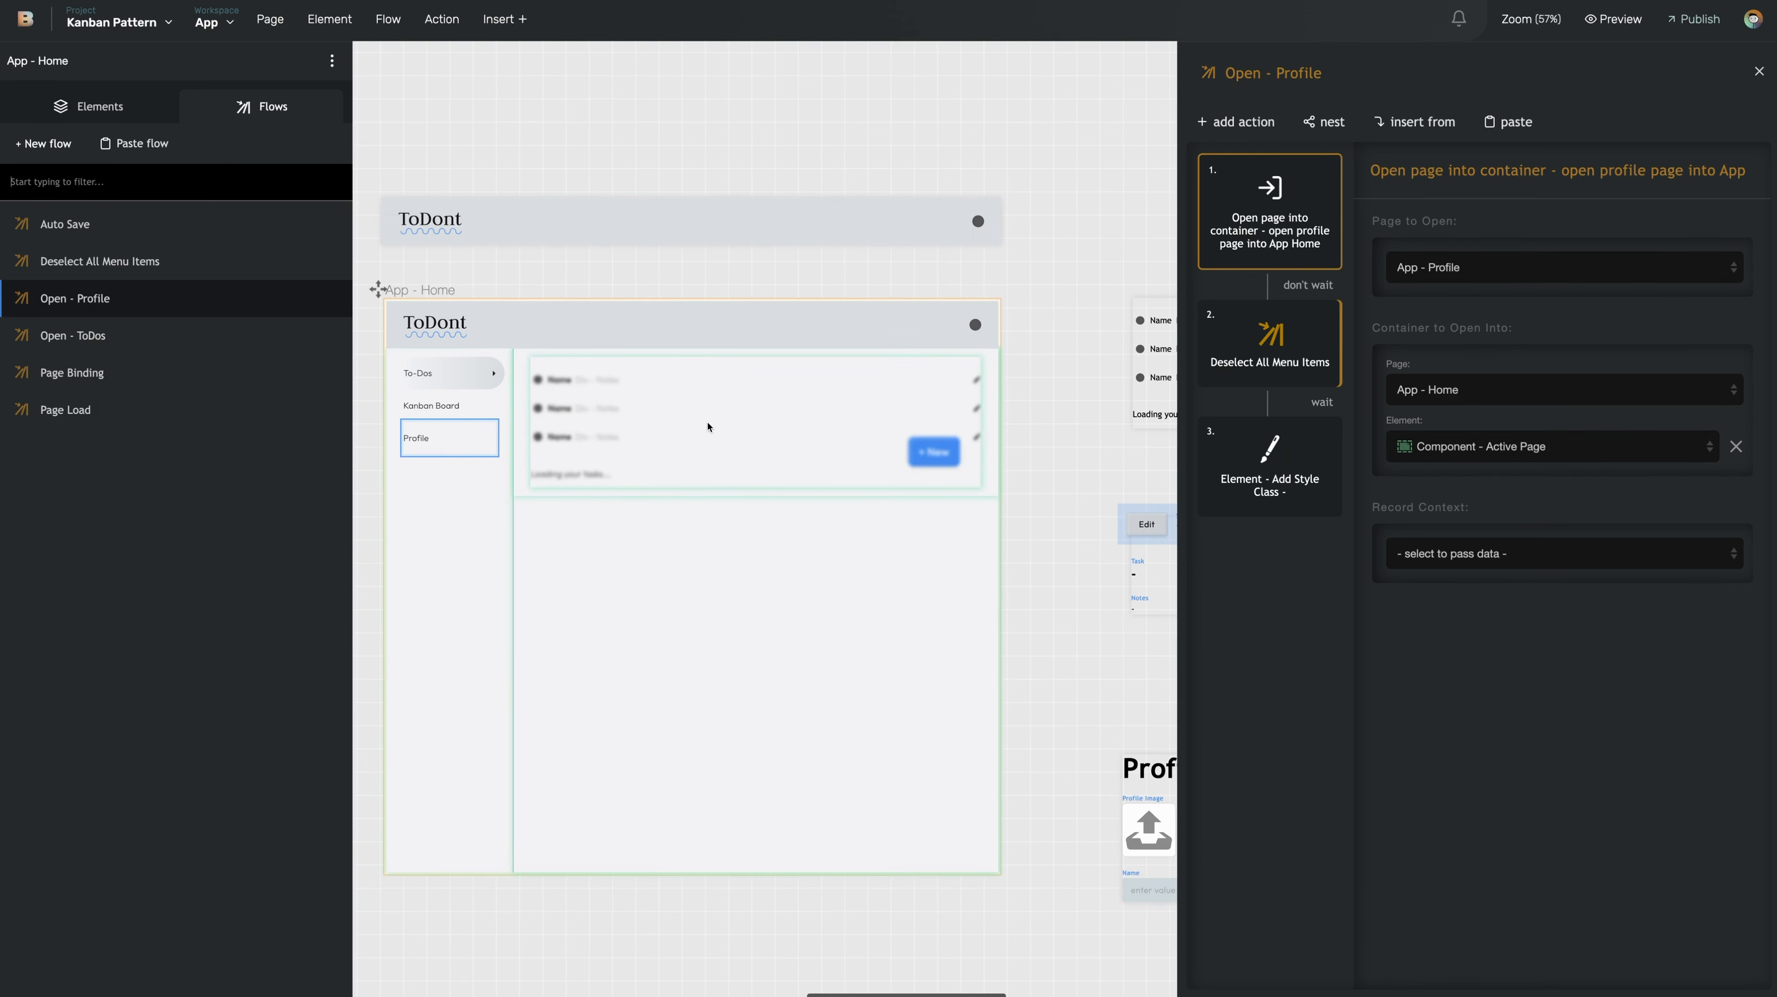
click(1253, 382)
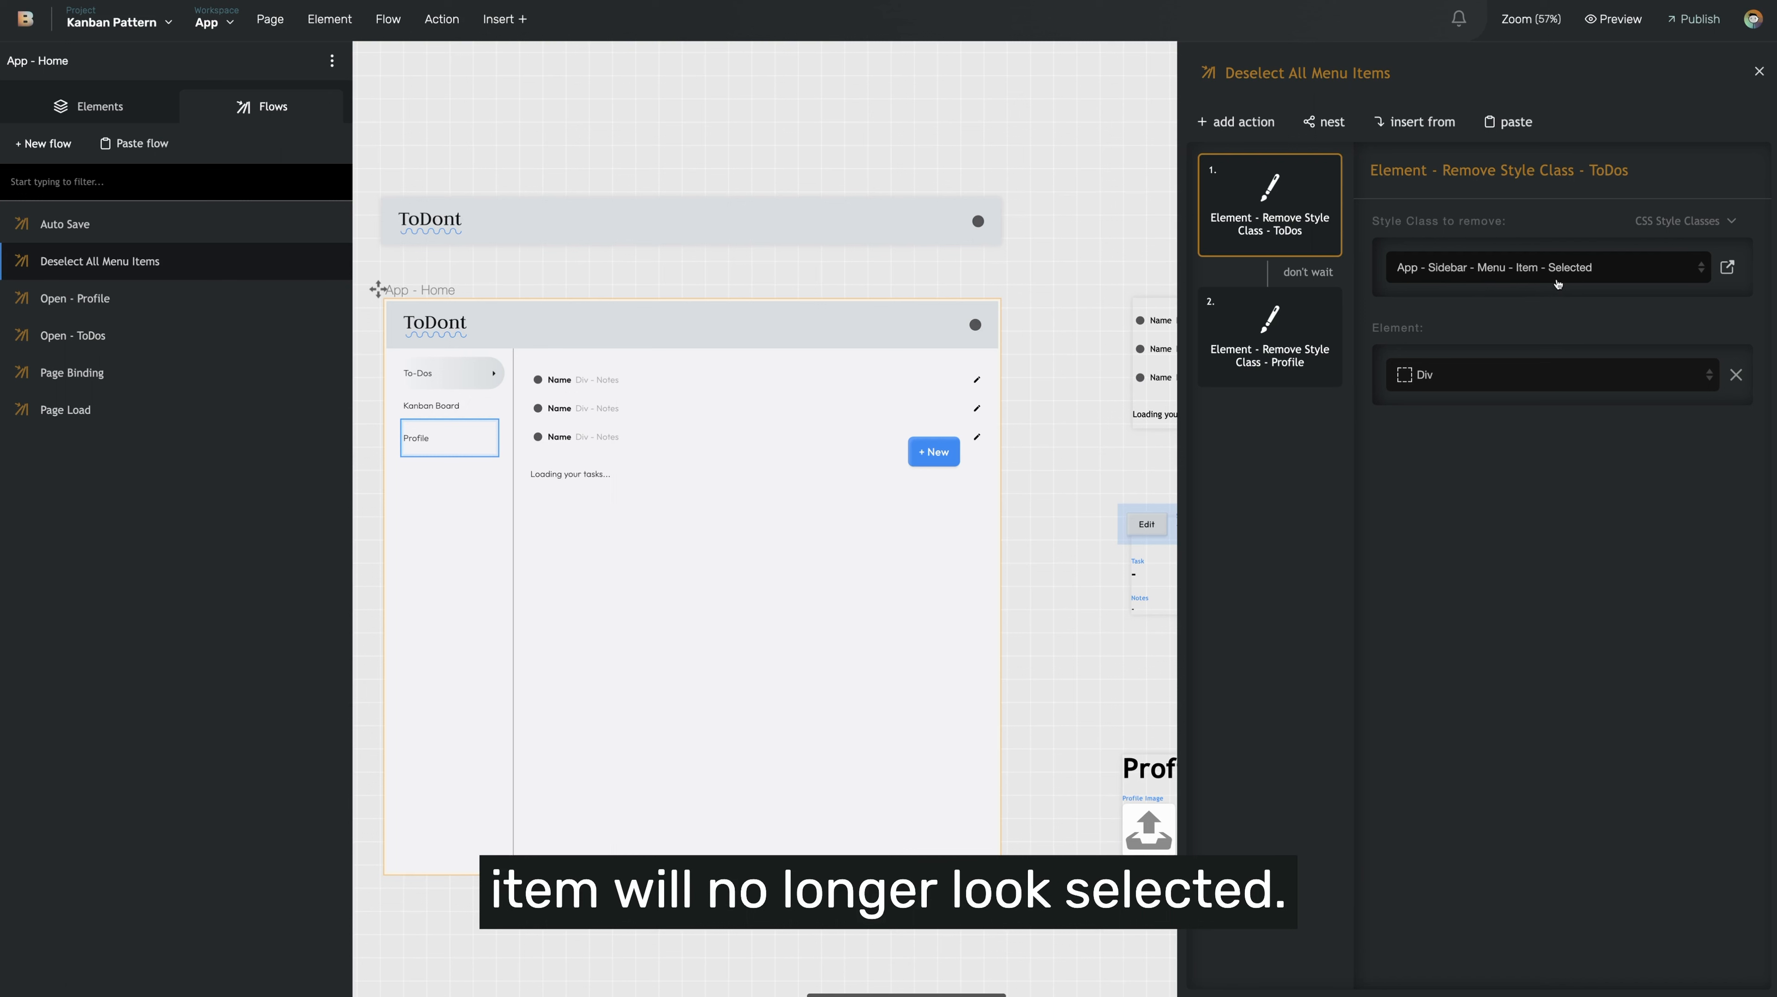
click(74, 298)
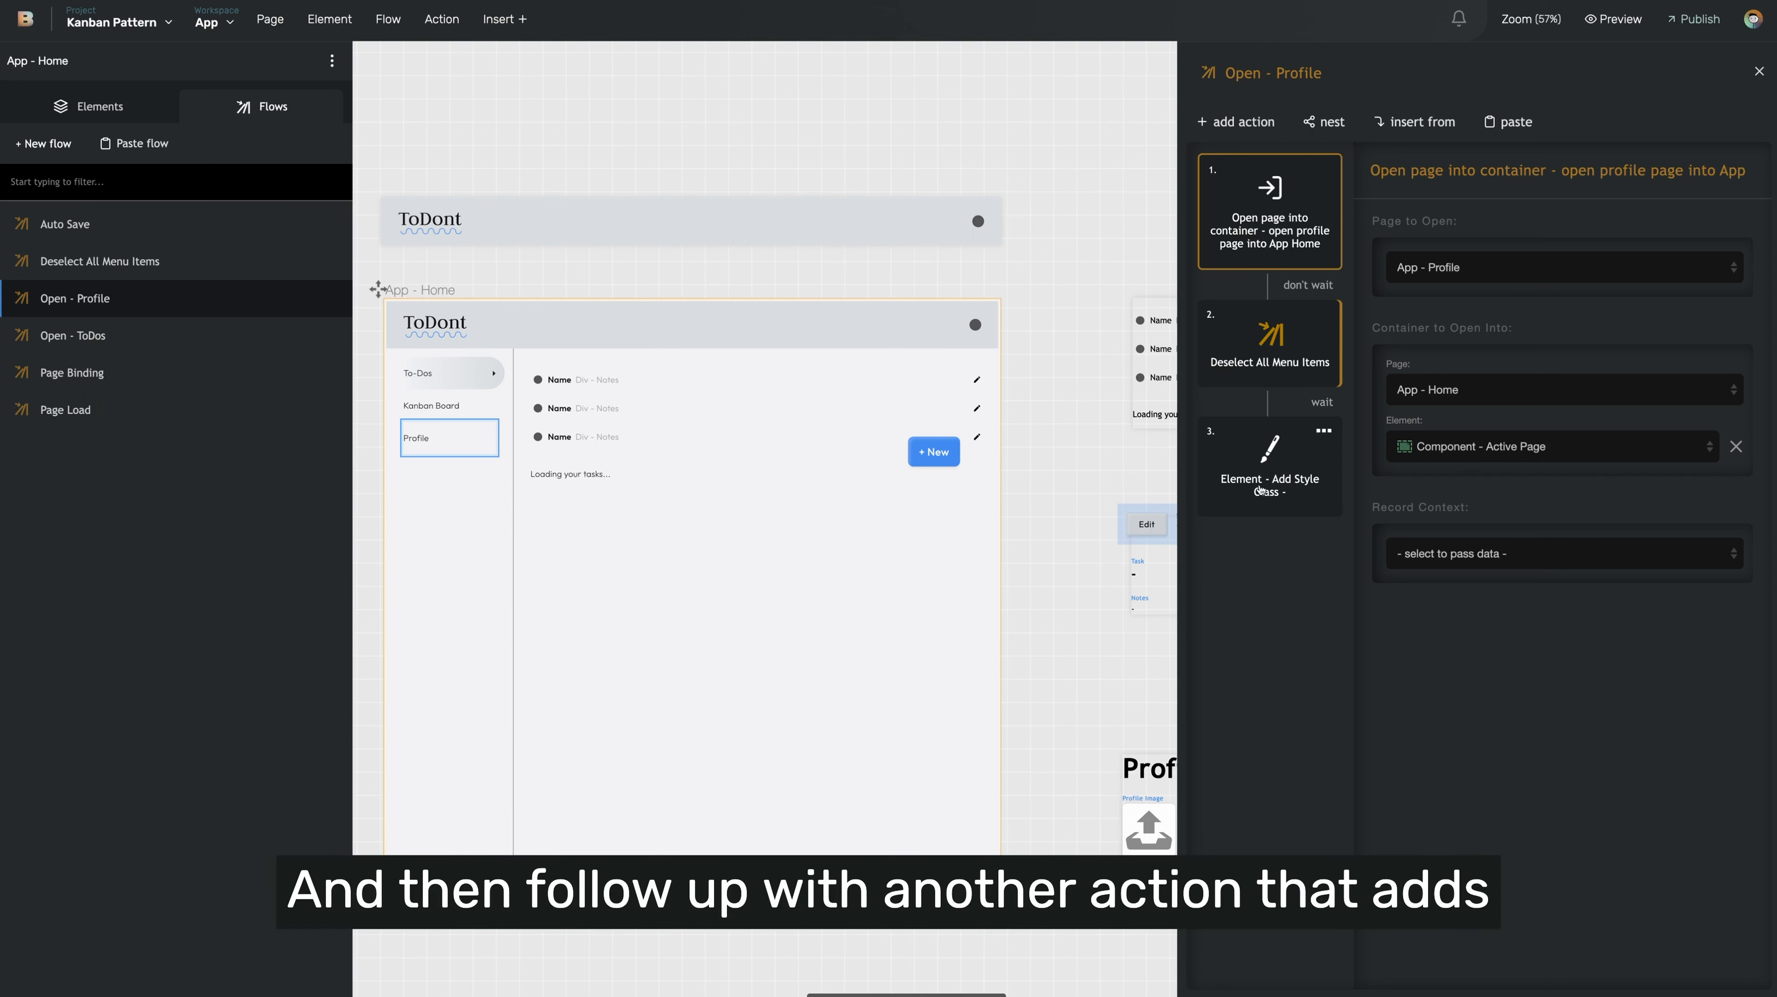
click(1288, 492)
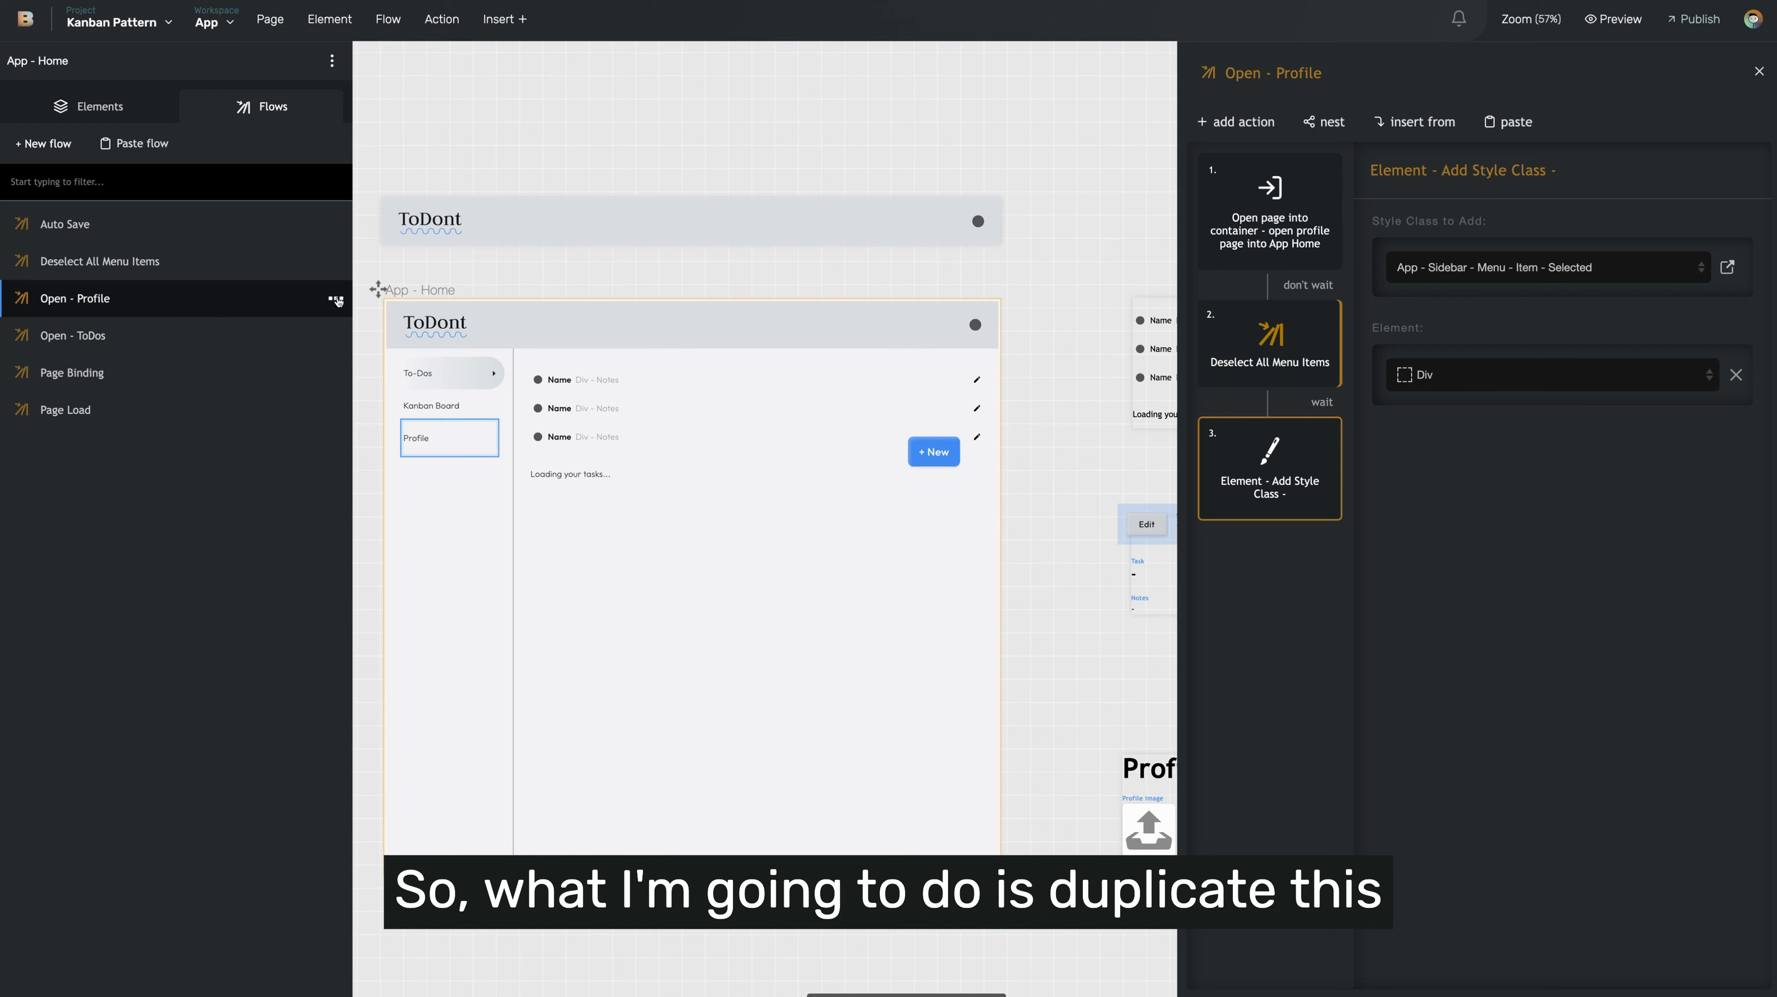
Duplicate the Open - Profile flow and rename the copy "Open - Kanban Board".
click(337, 301)
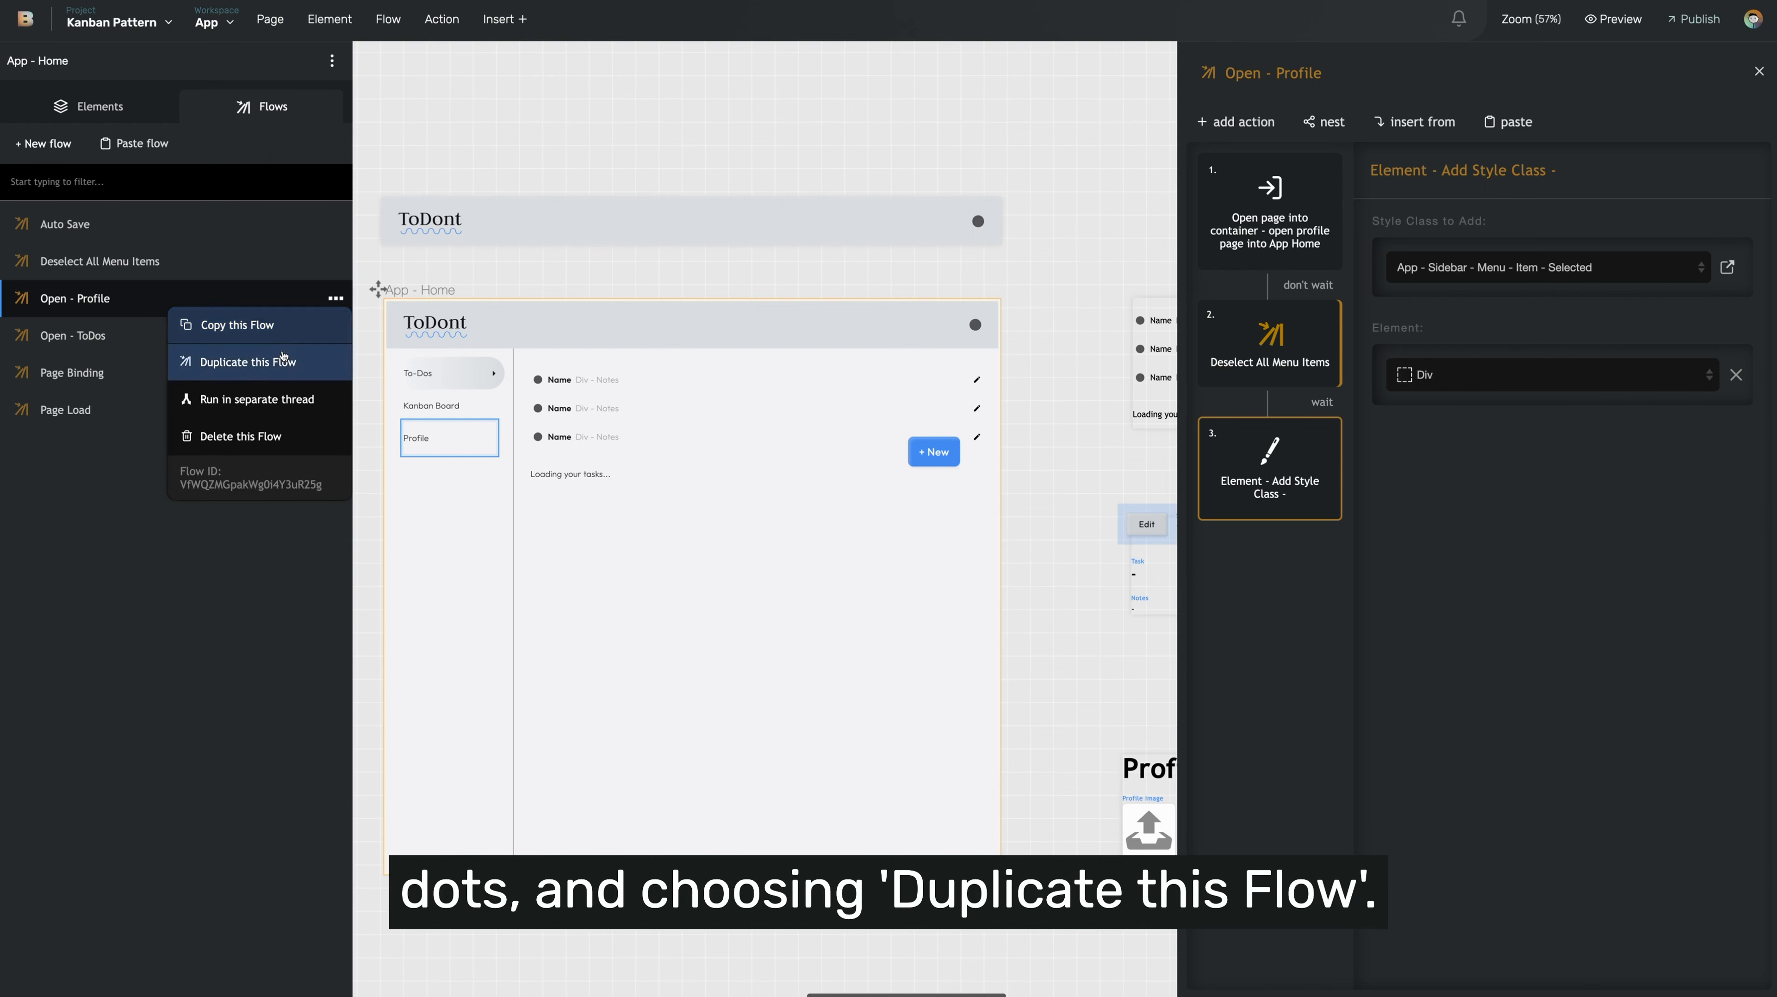
click(257, 369)
click(1368, 72)
drag(1370, 73, 1284, 72)
text(Kanban Board)
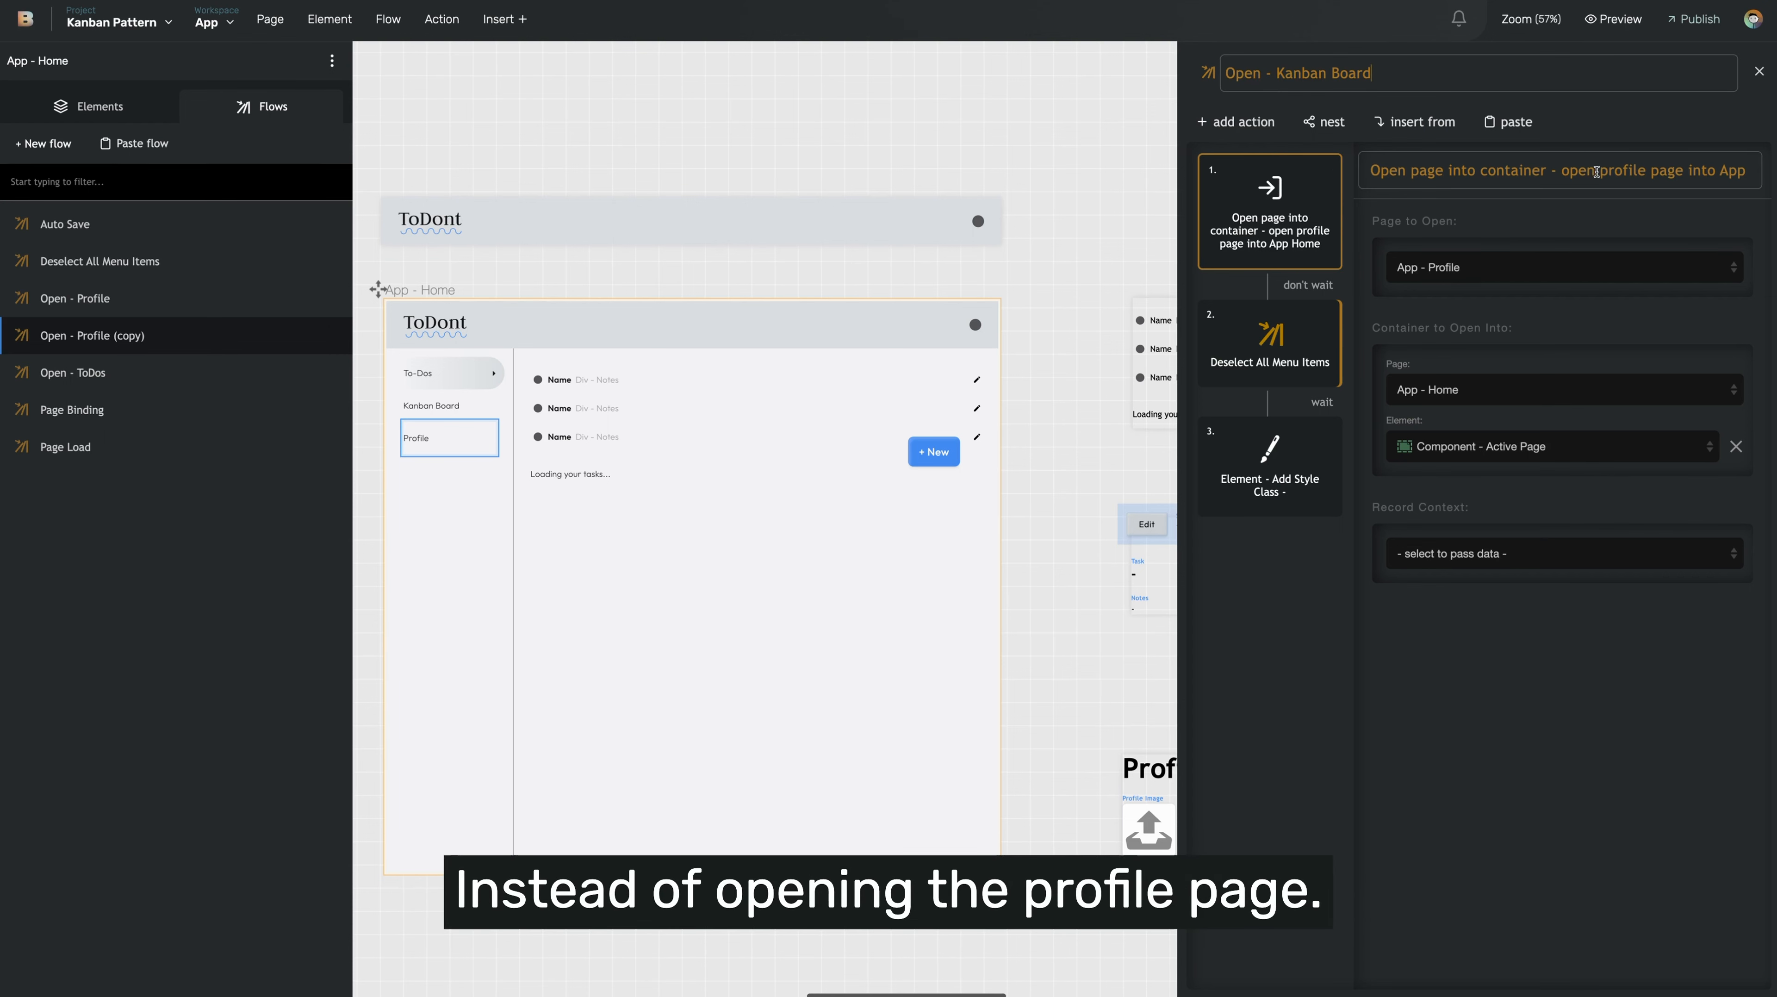
Reword the first action's name to say "open kanban board" and set its page to open to App - Page - Kanban - Board.
drag(1599, 172, 1682, 171)
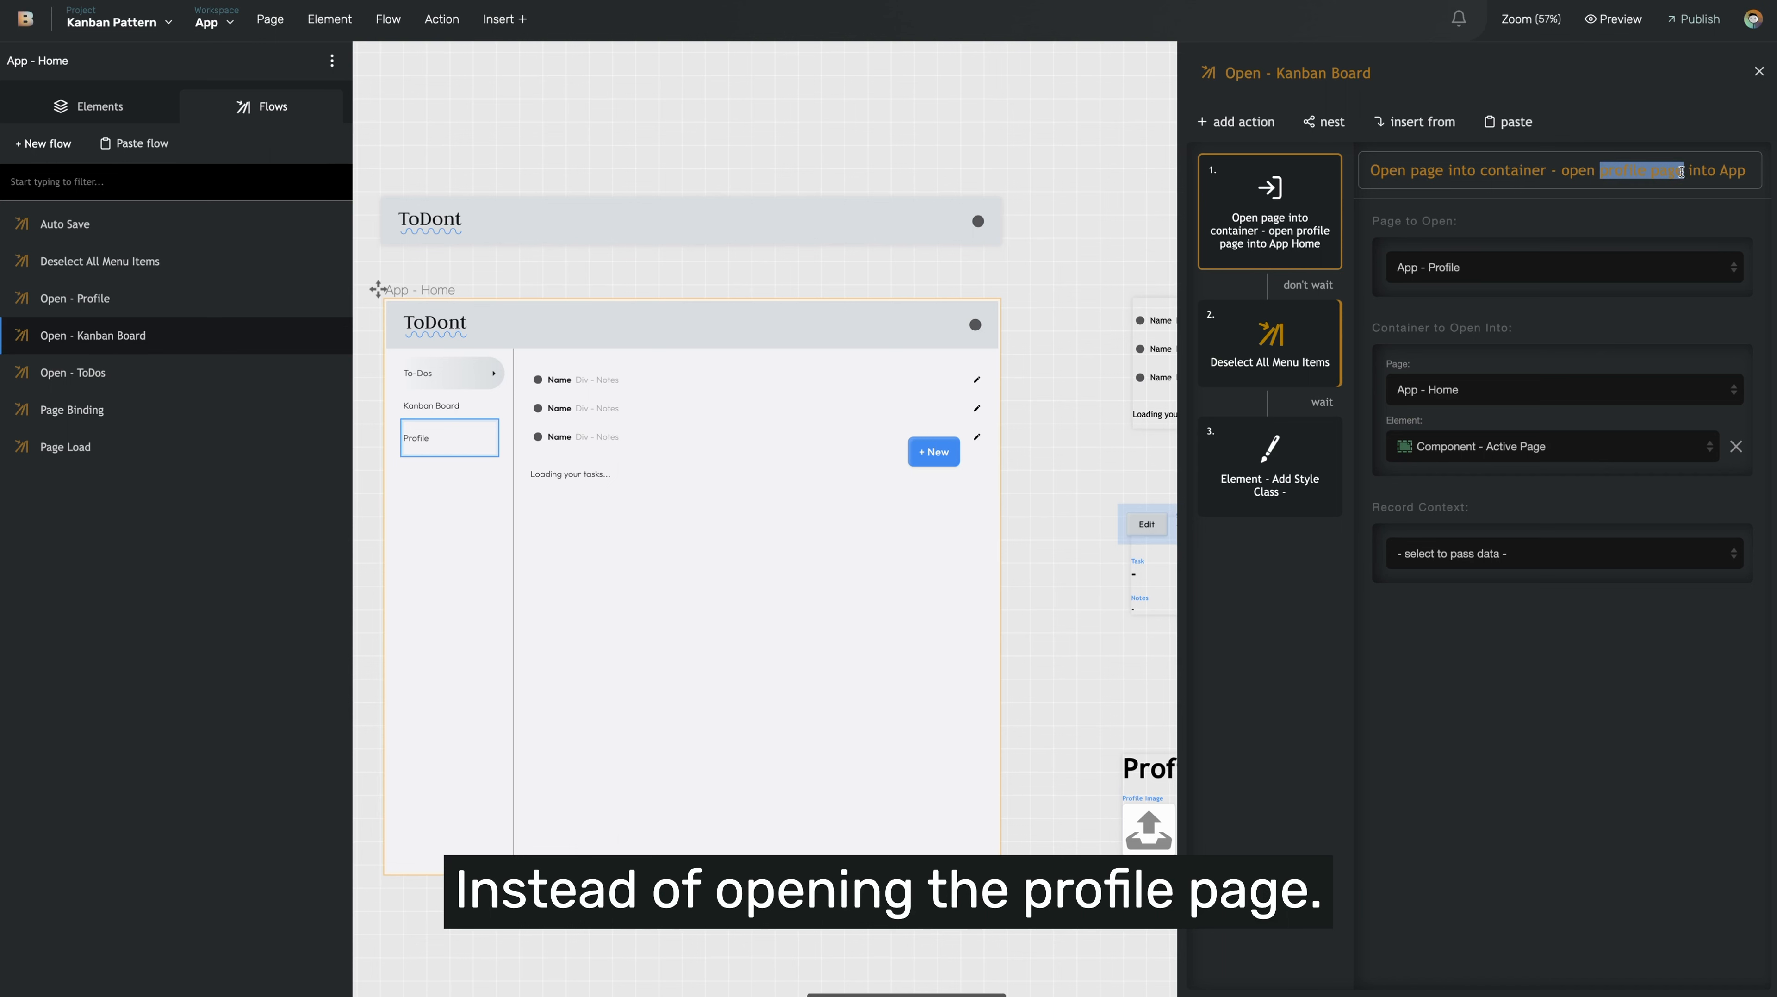
text(kanban board)
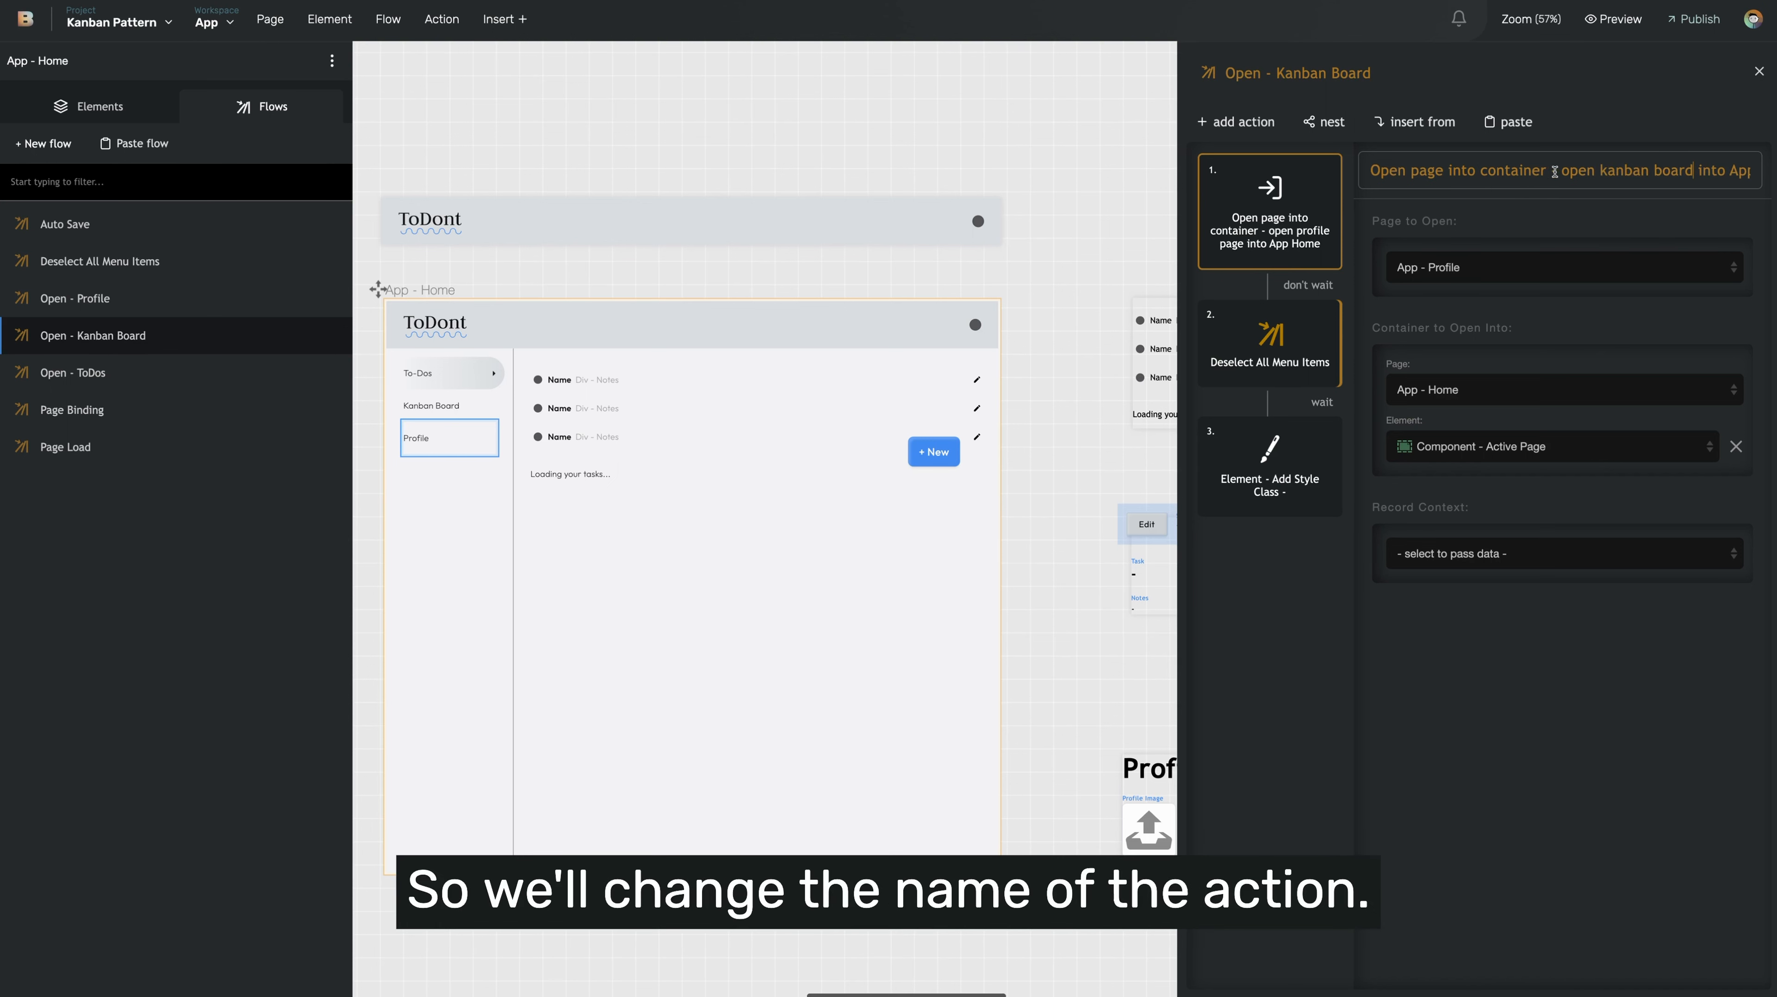
click(1449, 271)
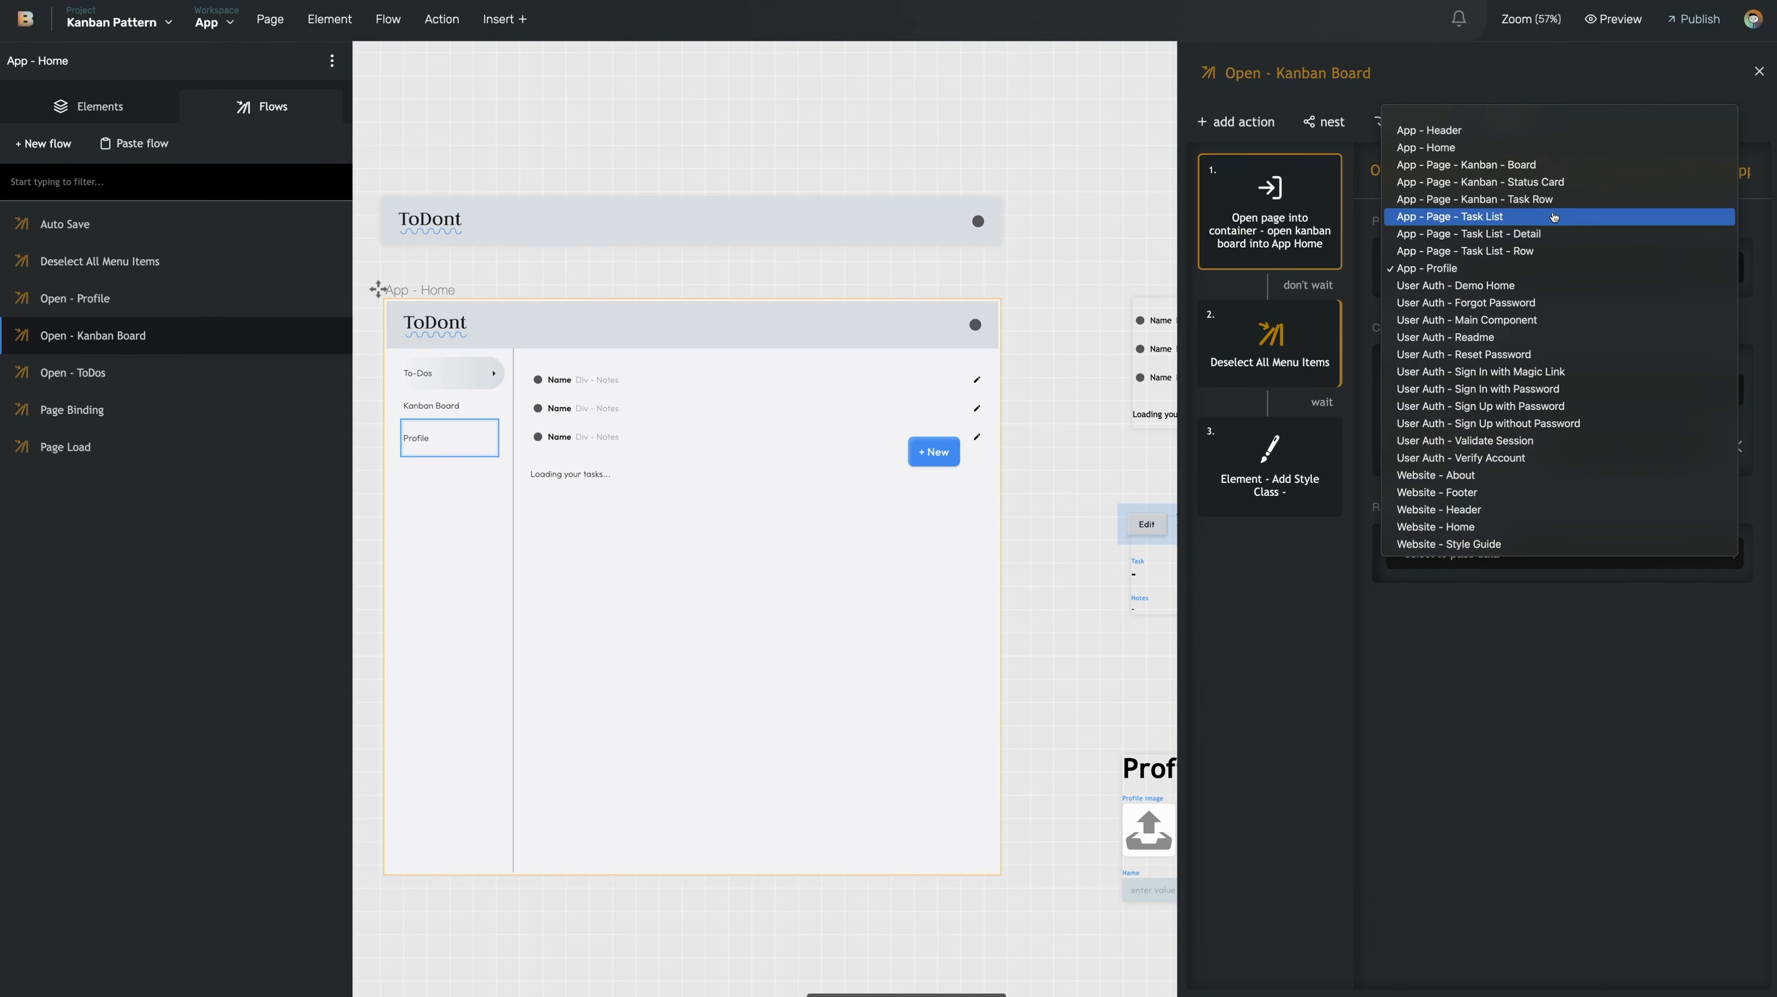
click(1566, 167)
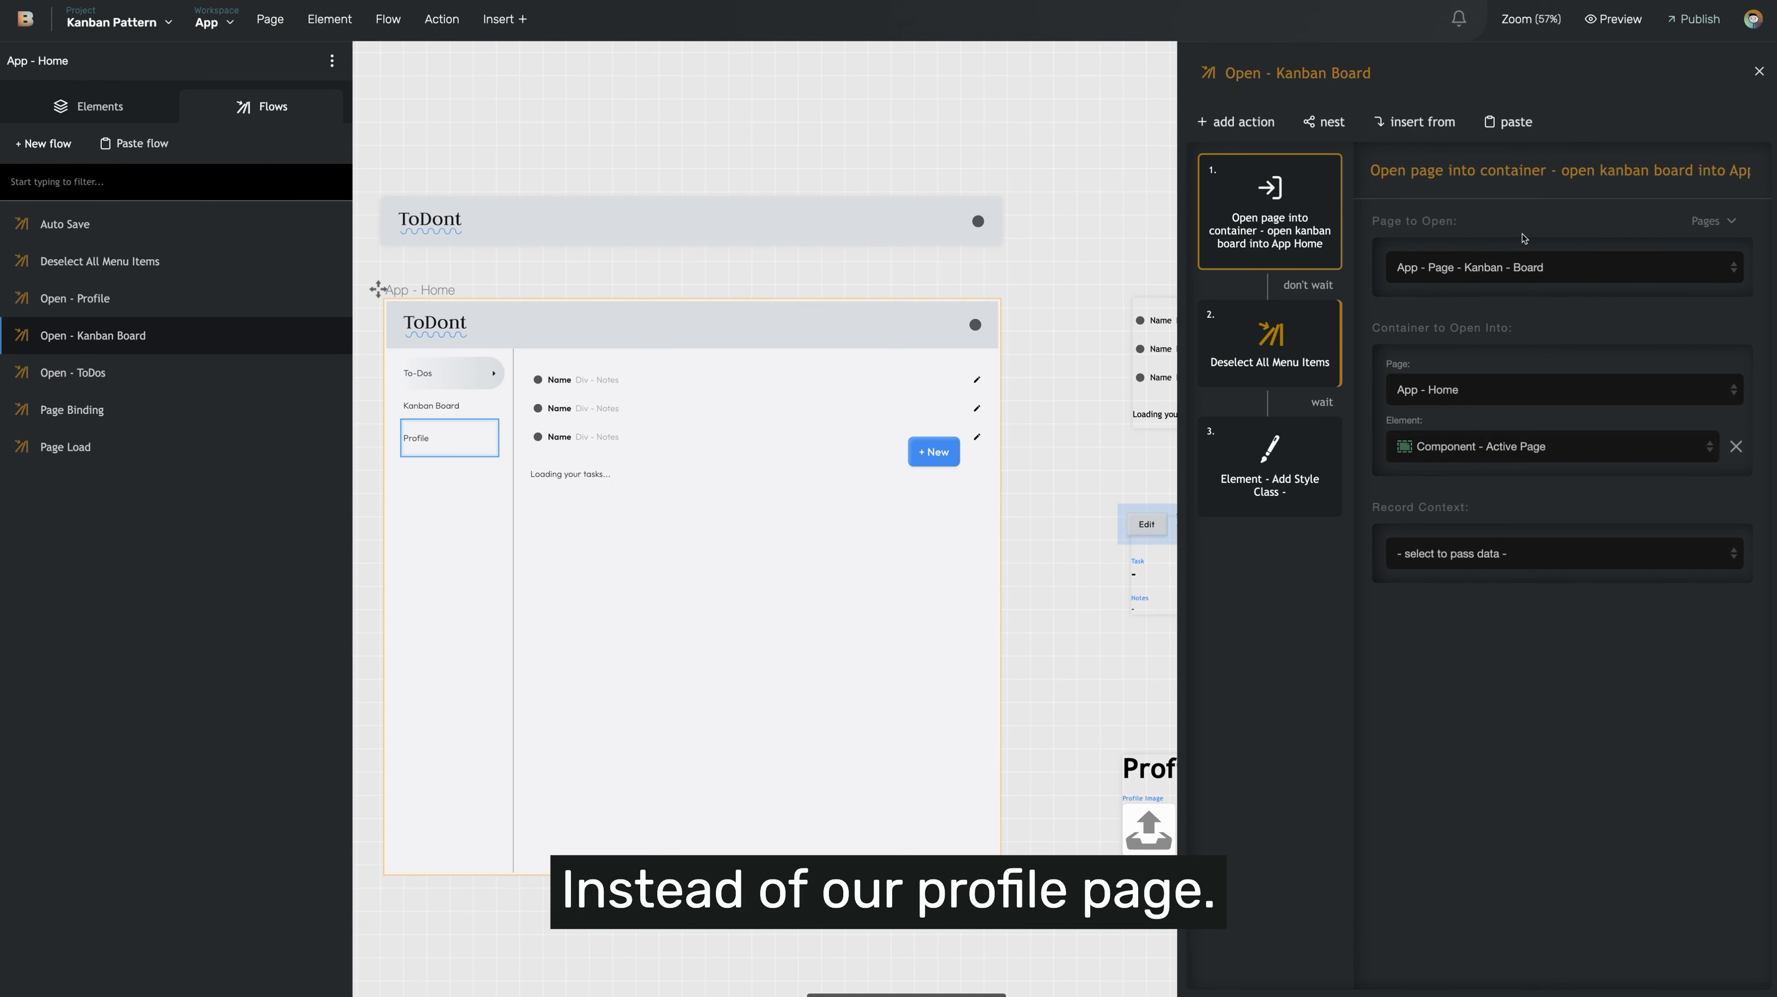
In the Deselect All Menu Items flow, duplicate the Profile remove-style action and rename the copy "Element - Remove Style Class - Kanban Board".
click(1248, 351)
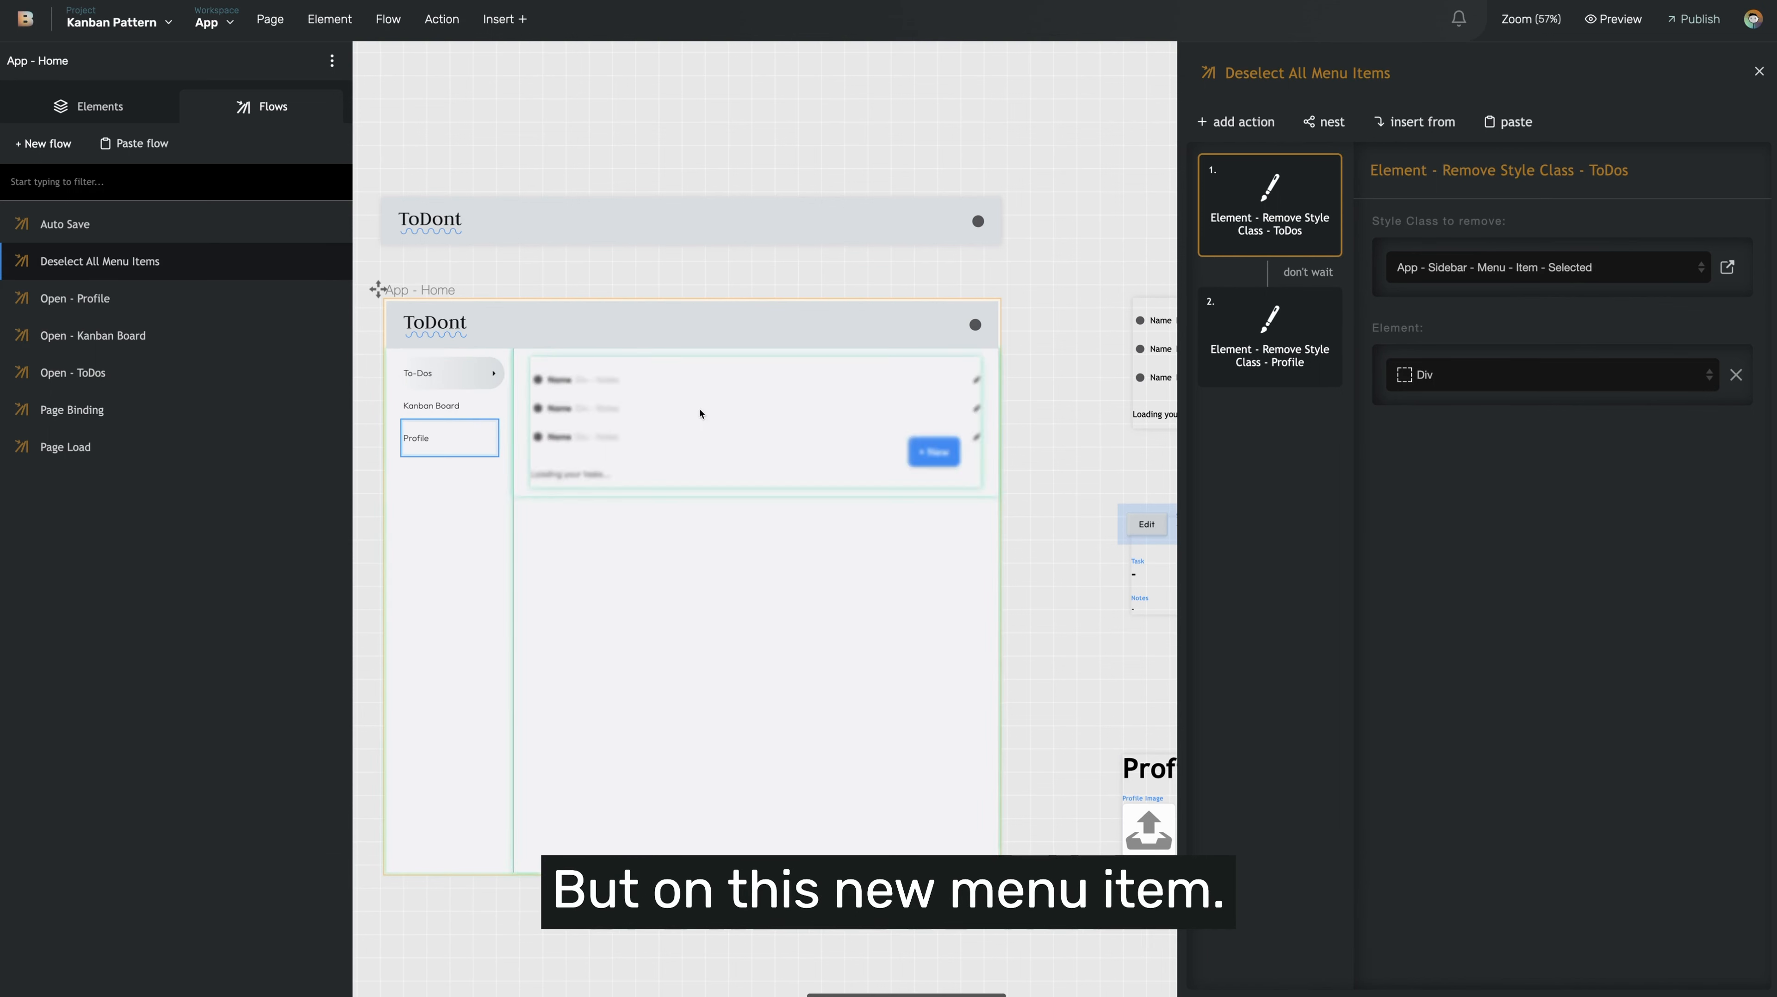
click(1323, 302)
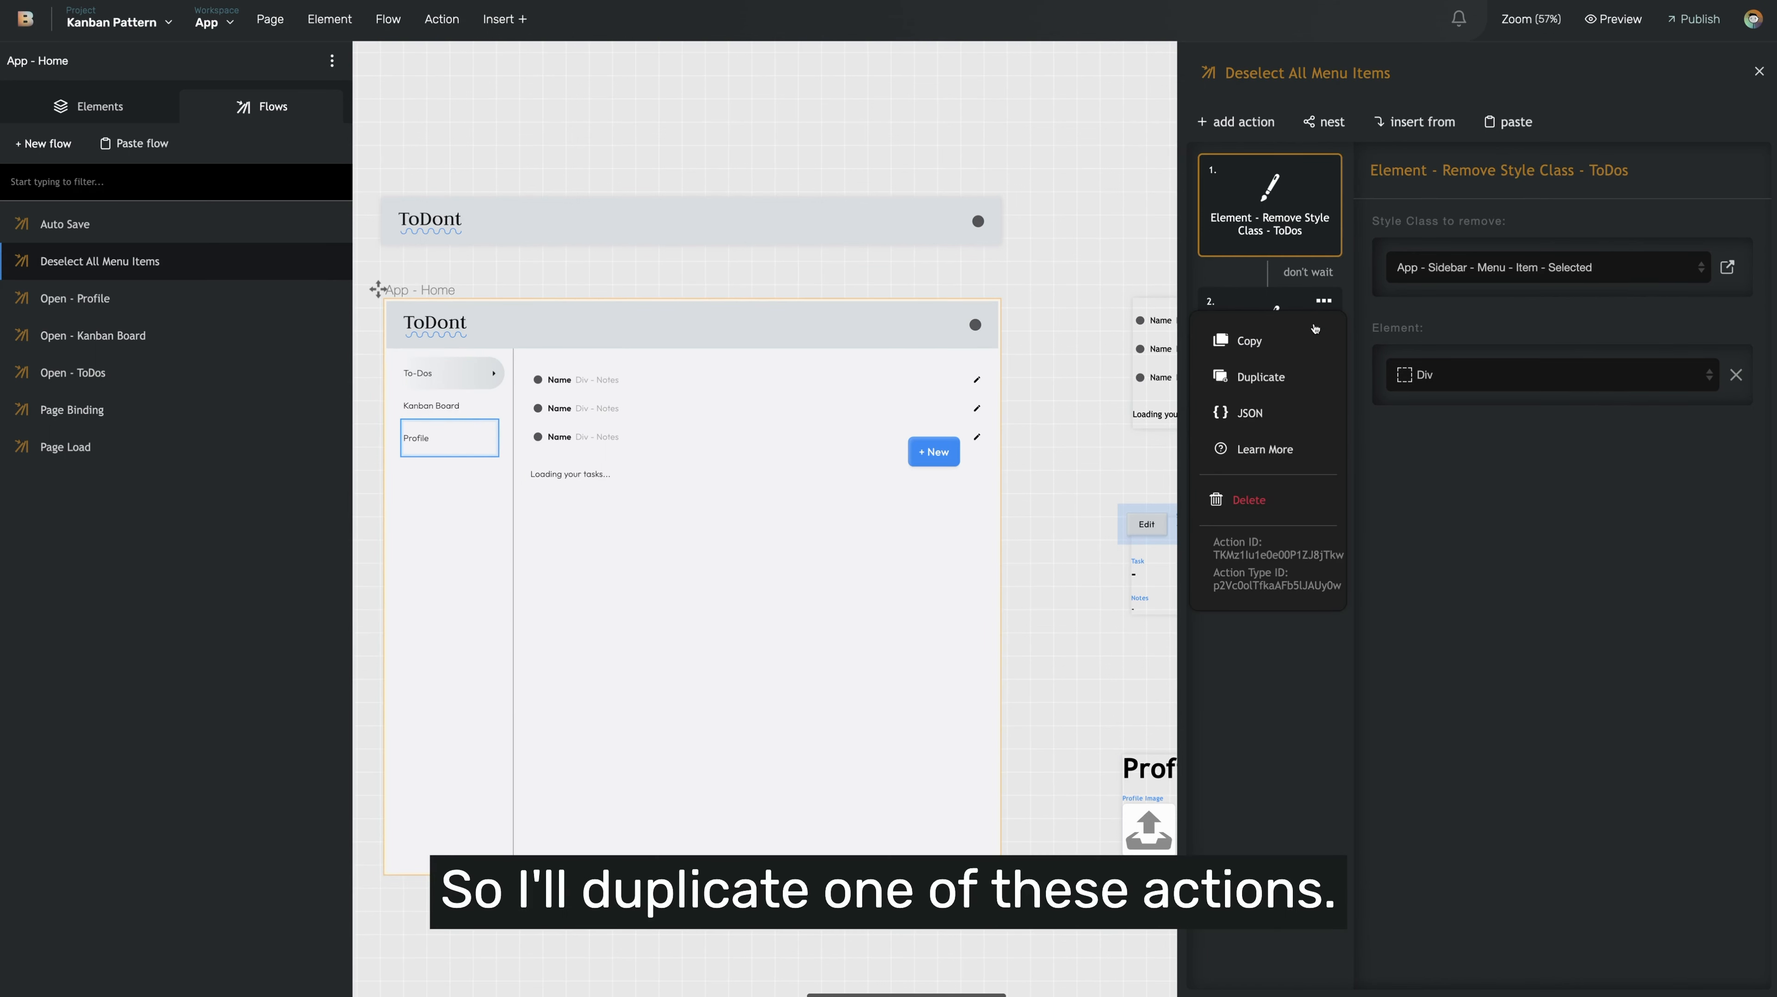
click(1288, 377)
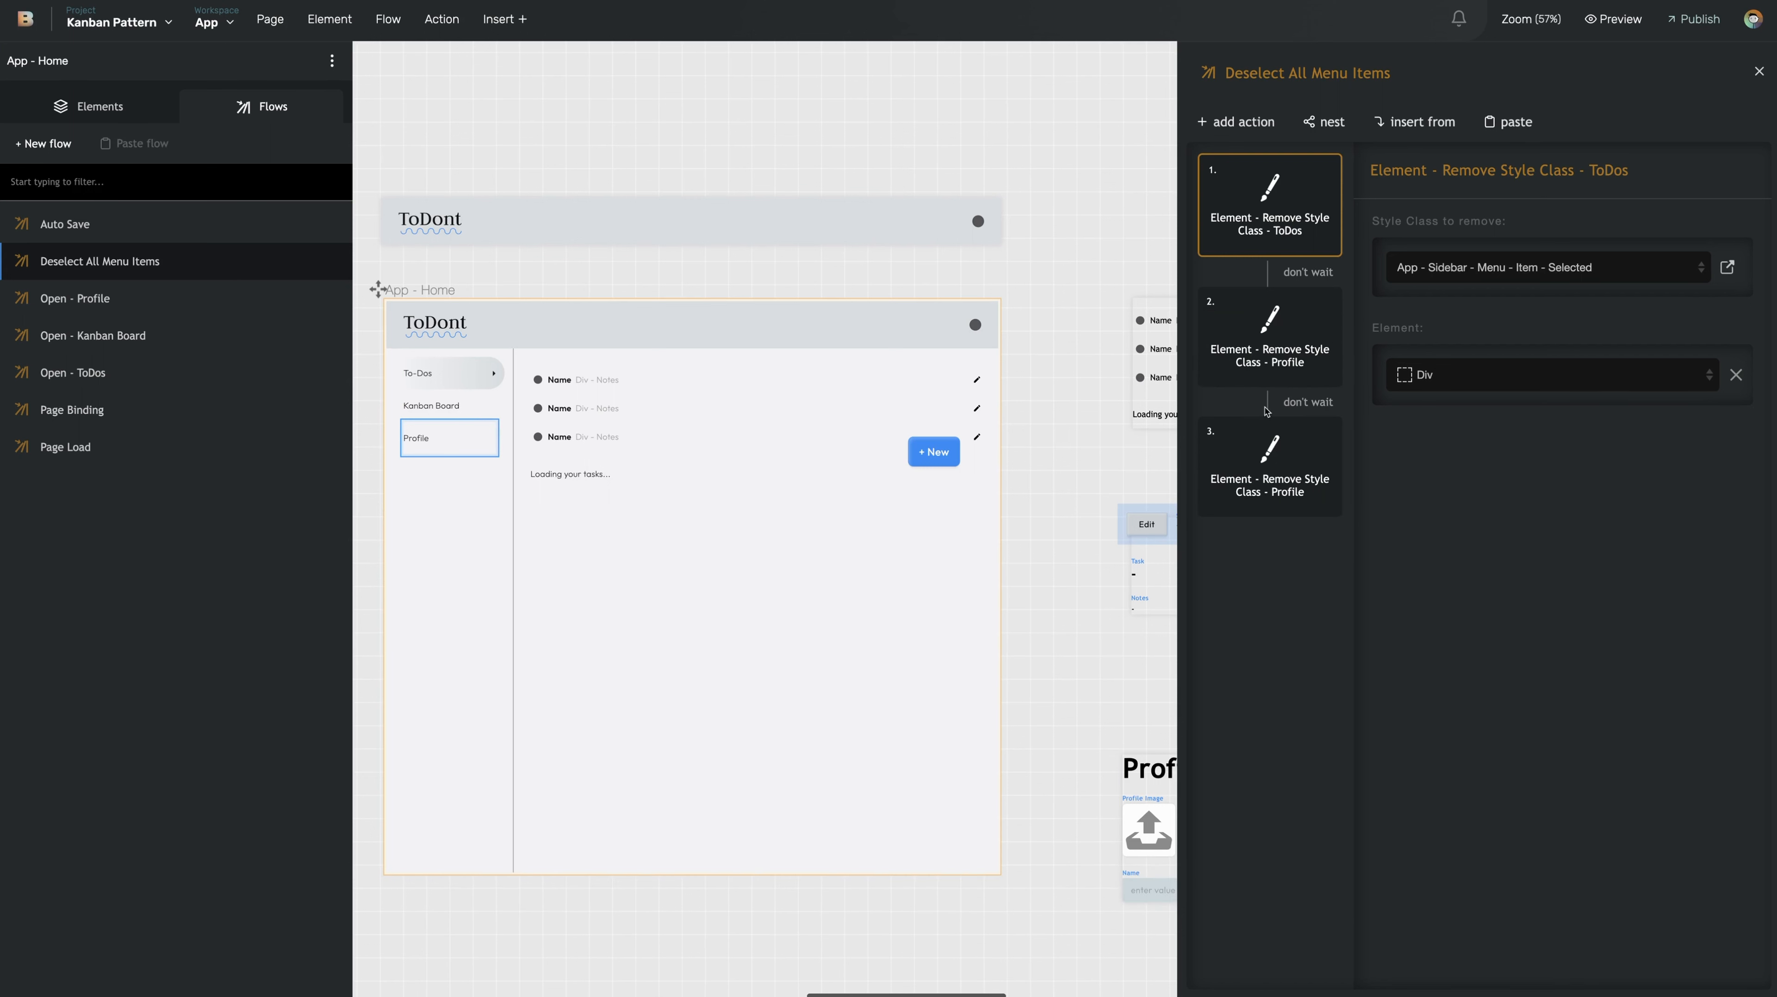
click(1253, 466)
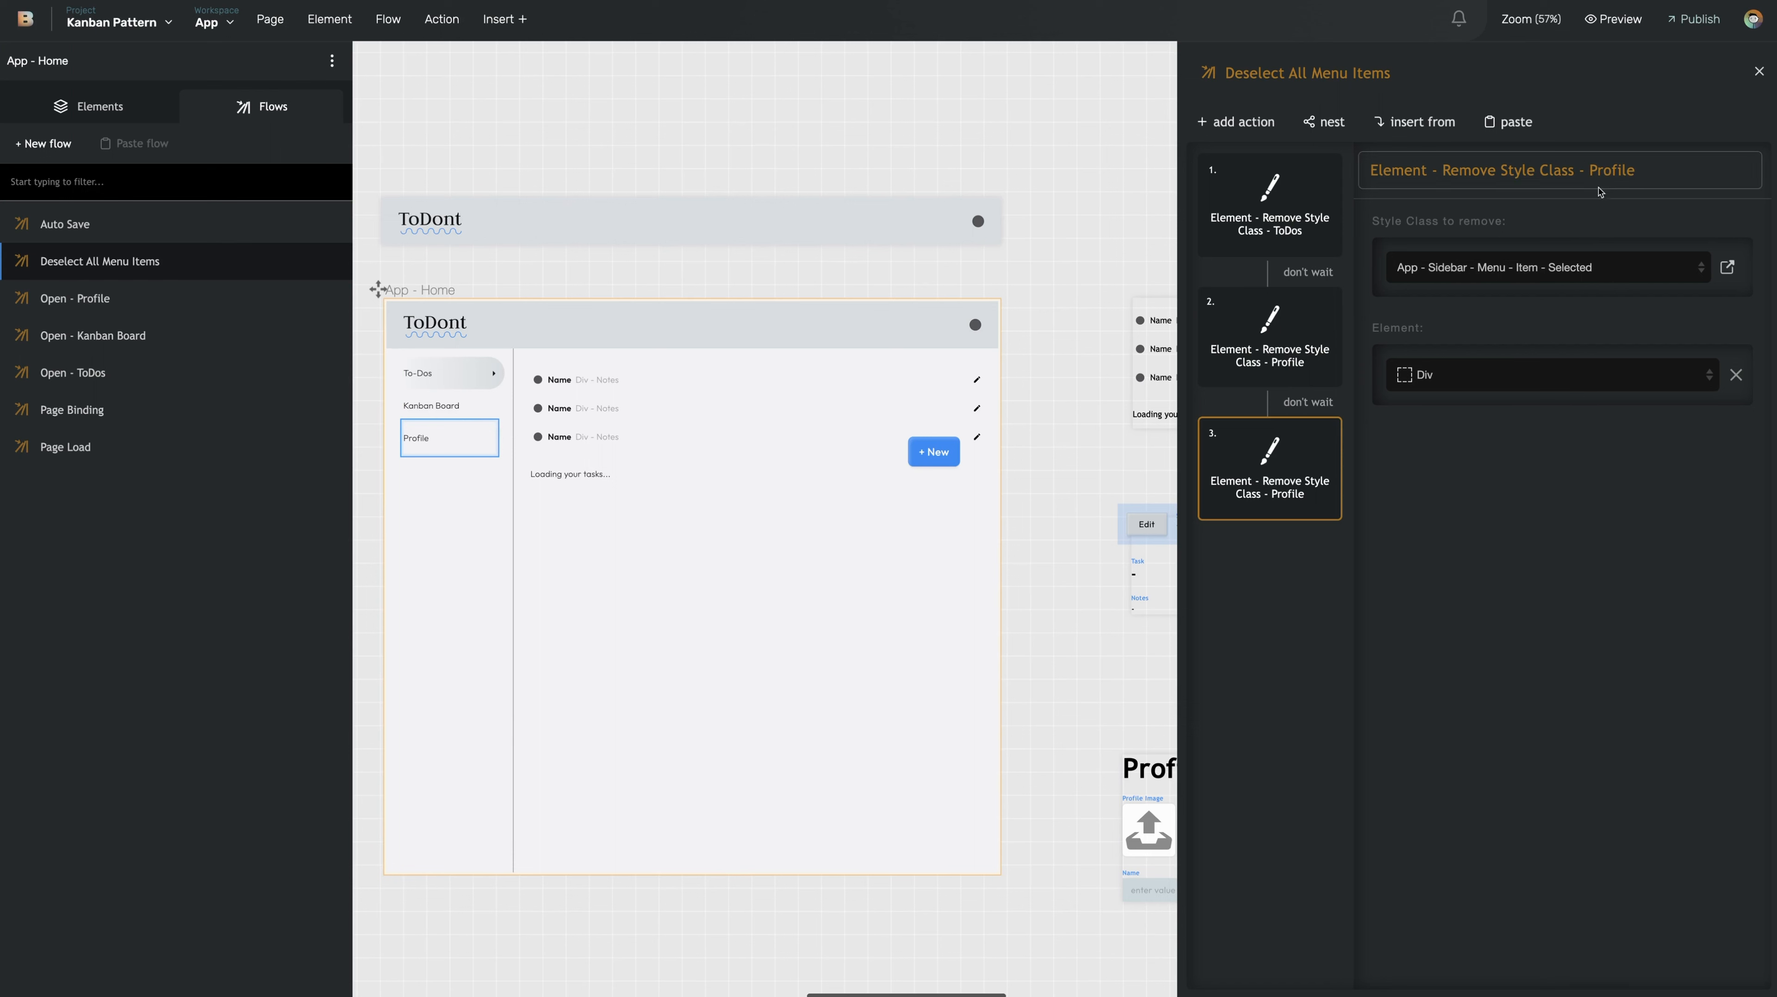
double_click(1607, 170)
text(Kan)
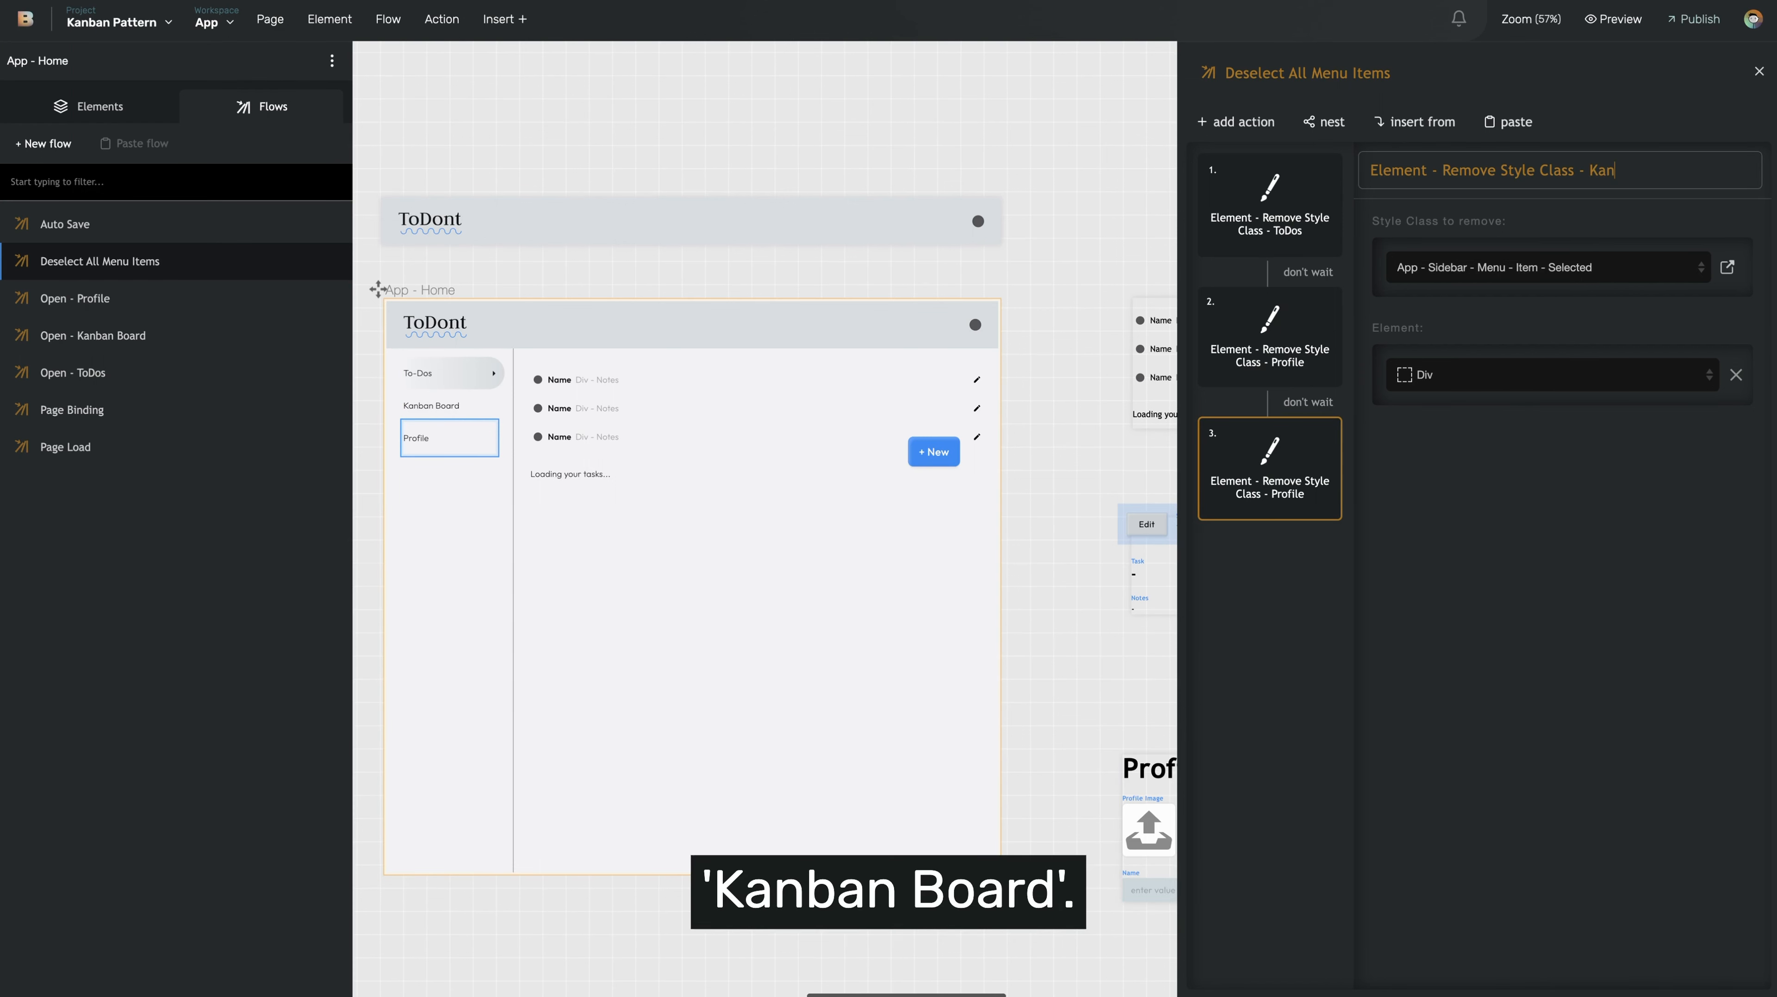
text(ban Board)
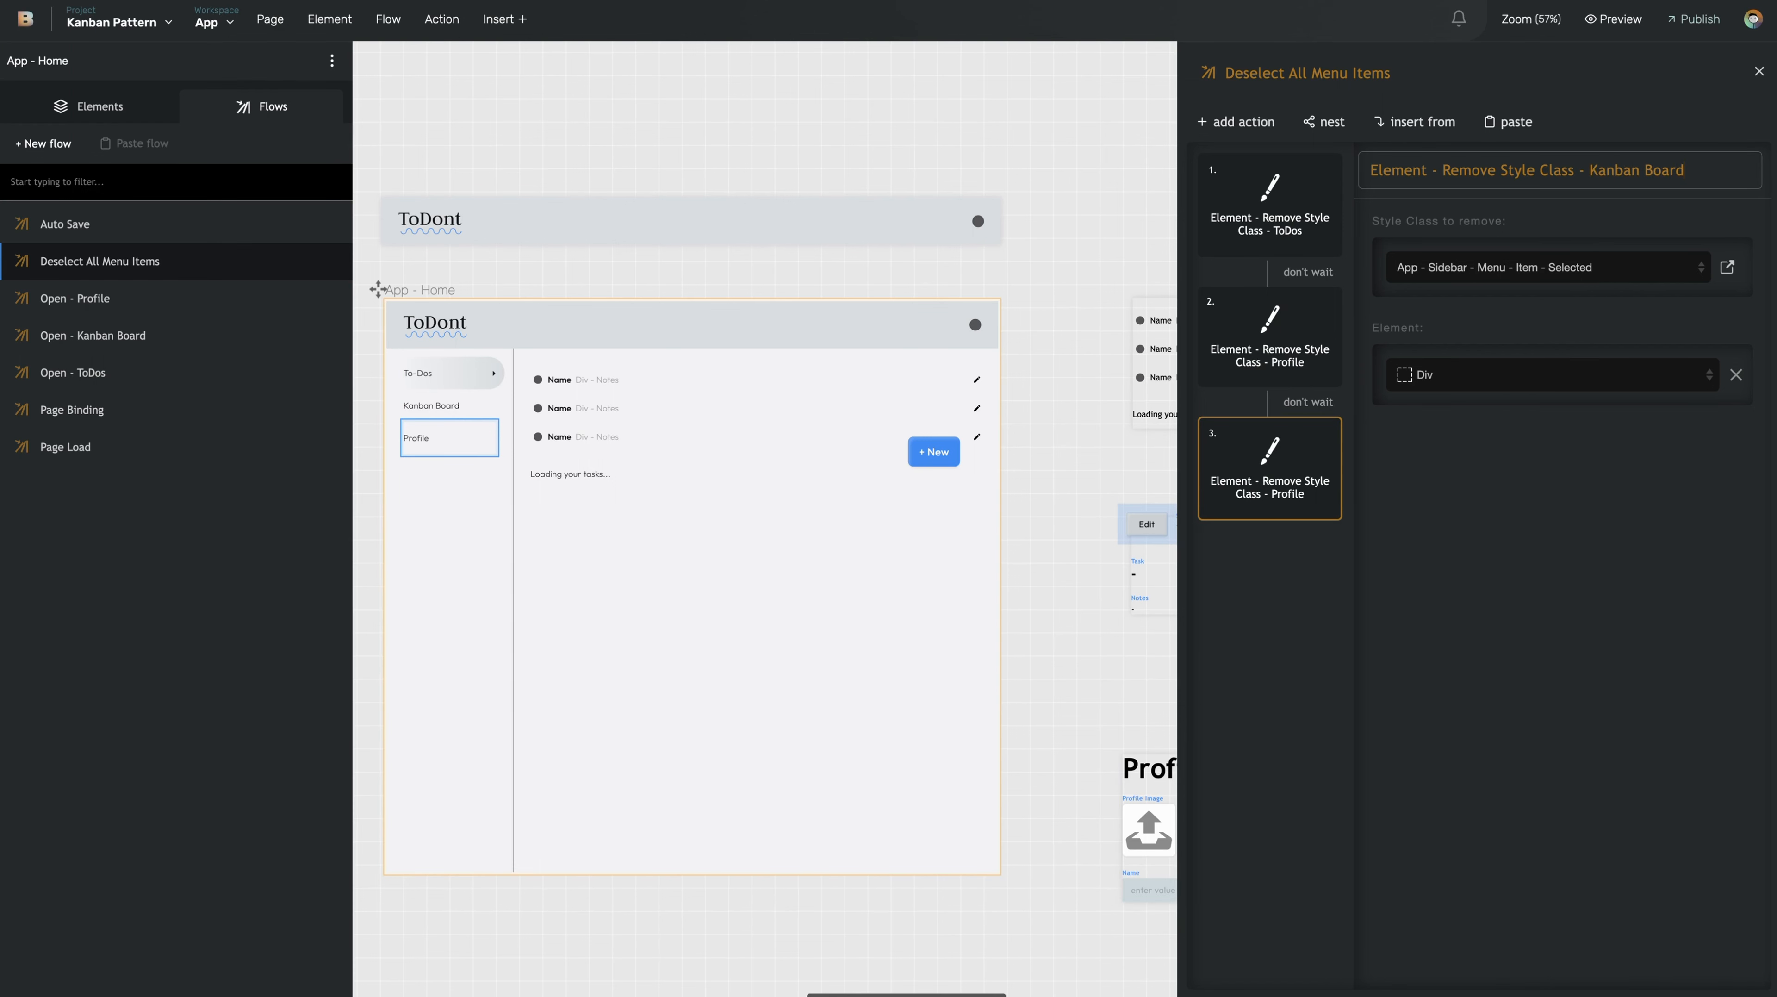
Set the Kanban Board remove-style action's element to the Div that contains the Kanban Board text.
click(1469, 375)
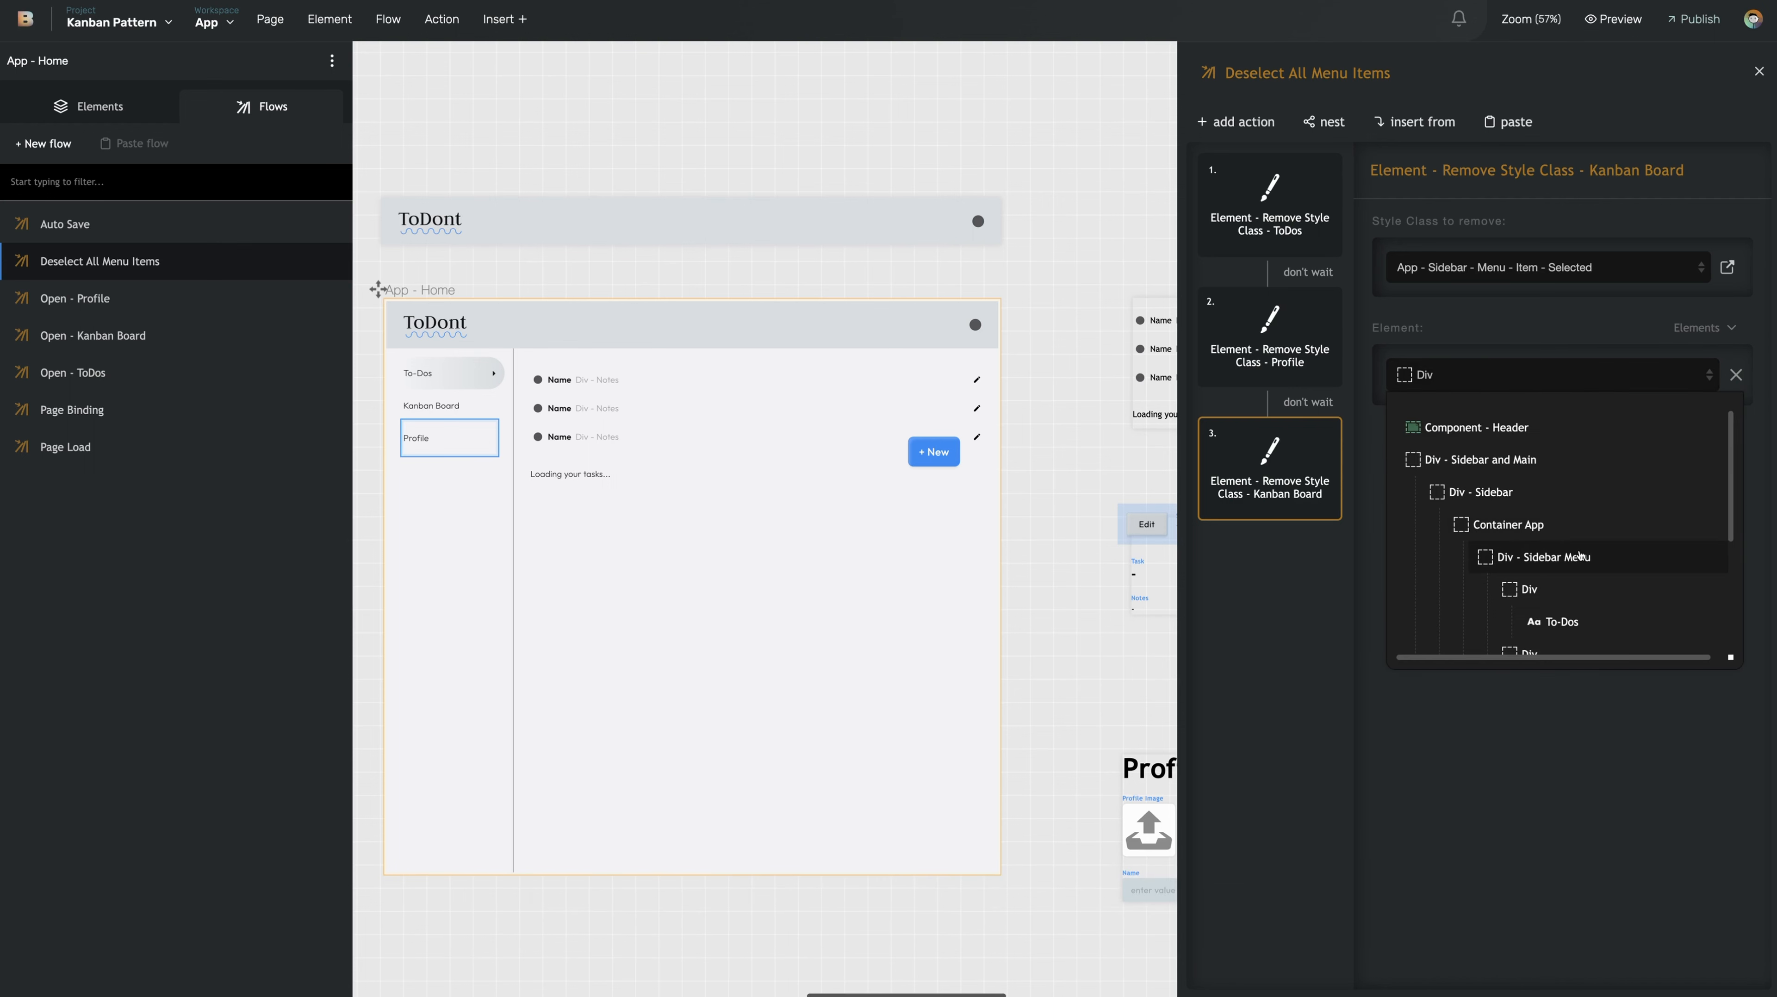
scroll(1571, 530, down, 2)
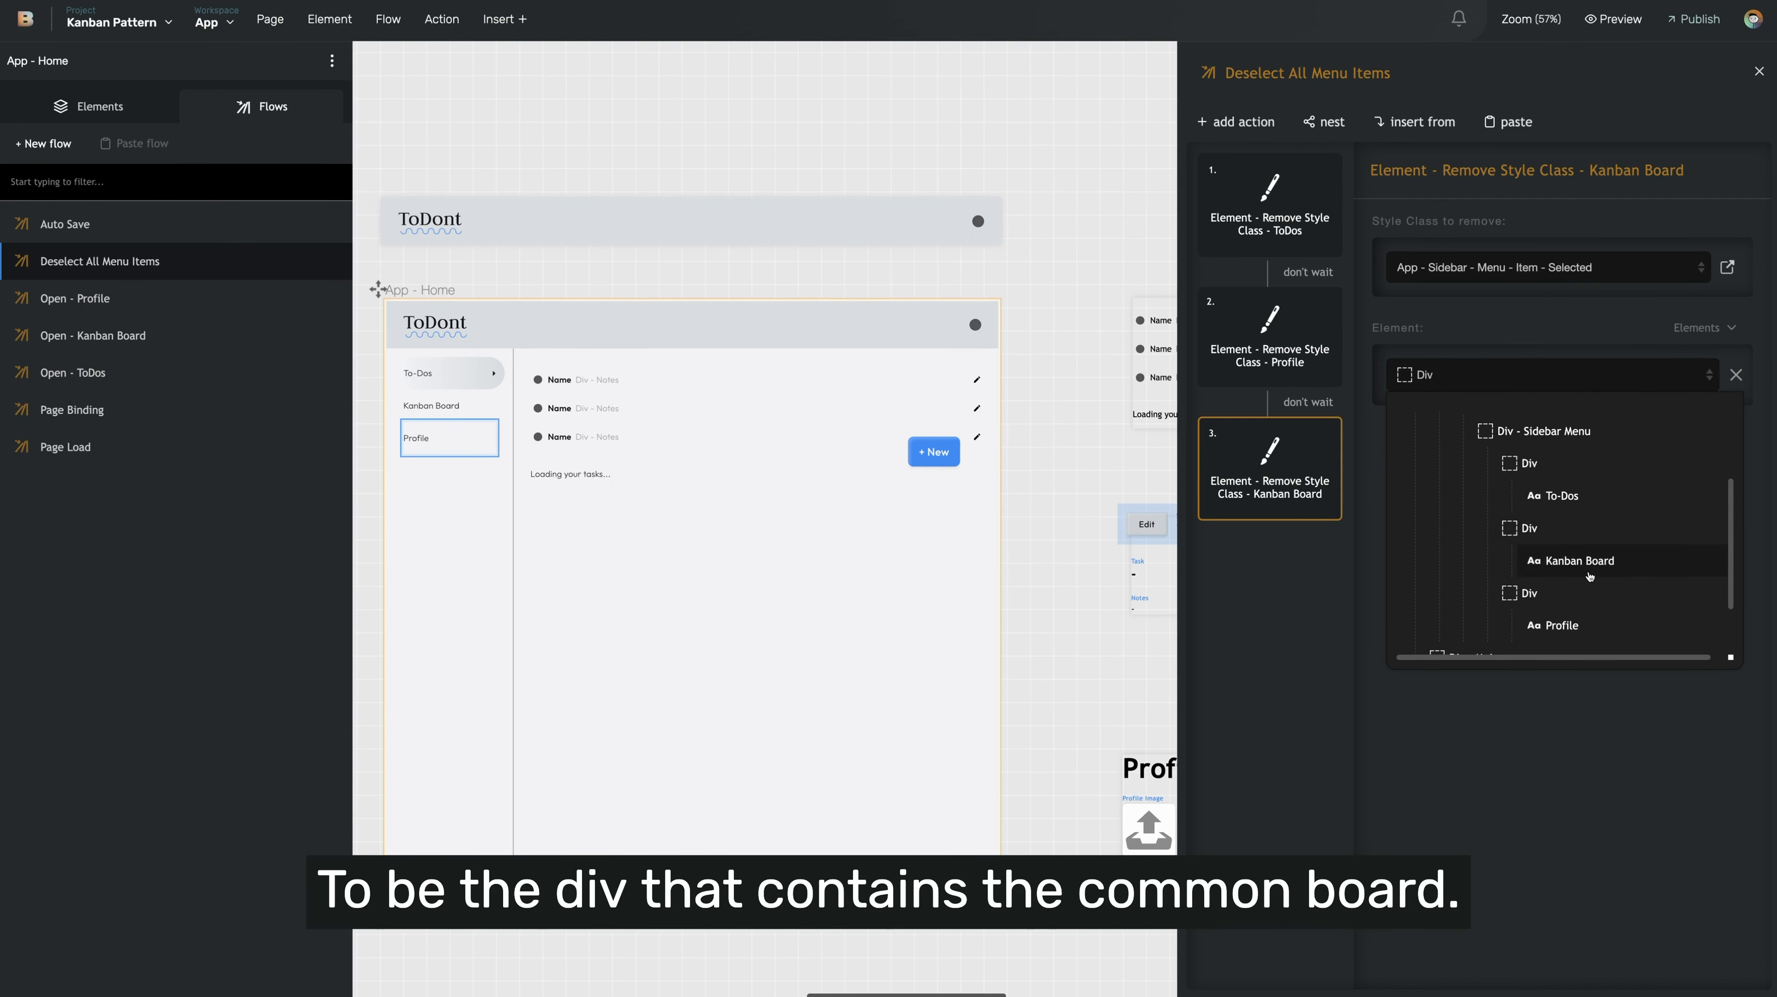
click(1576, 529)
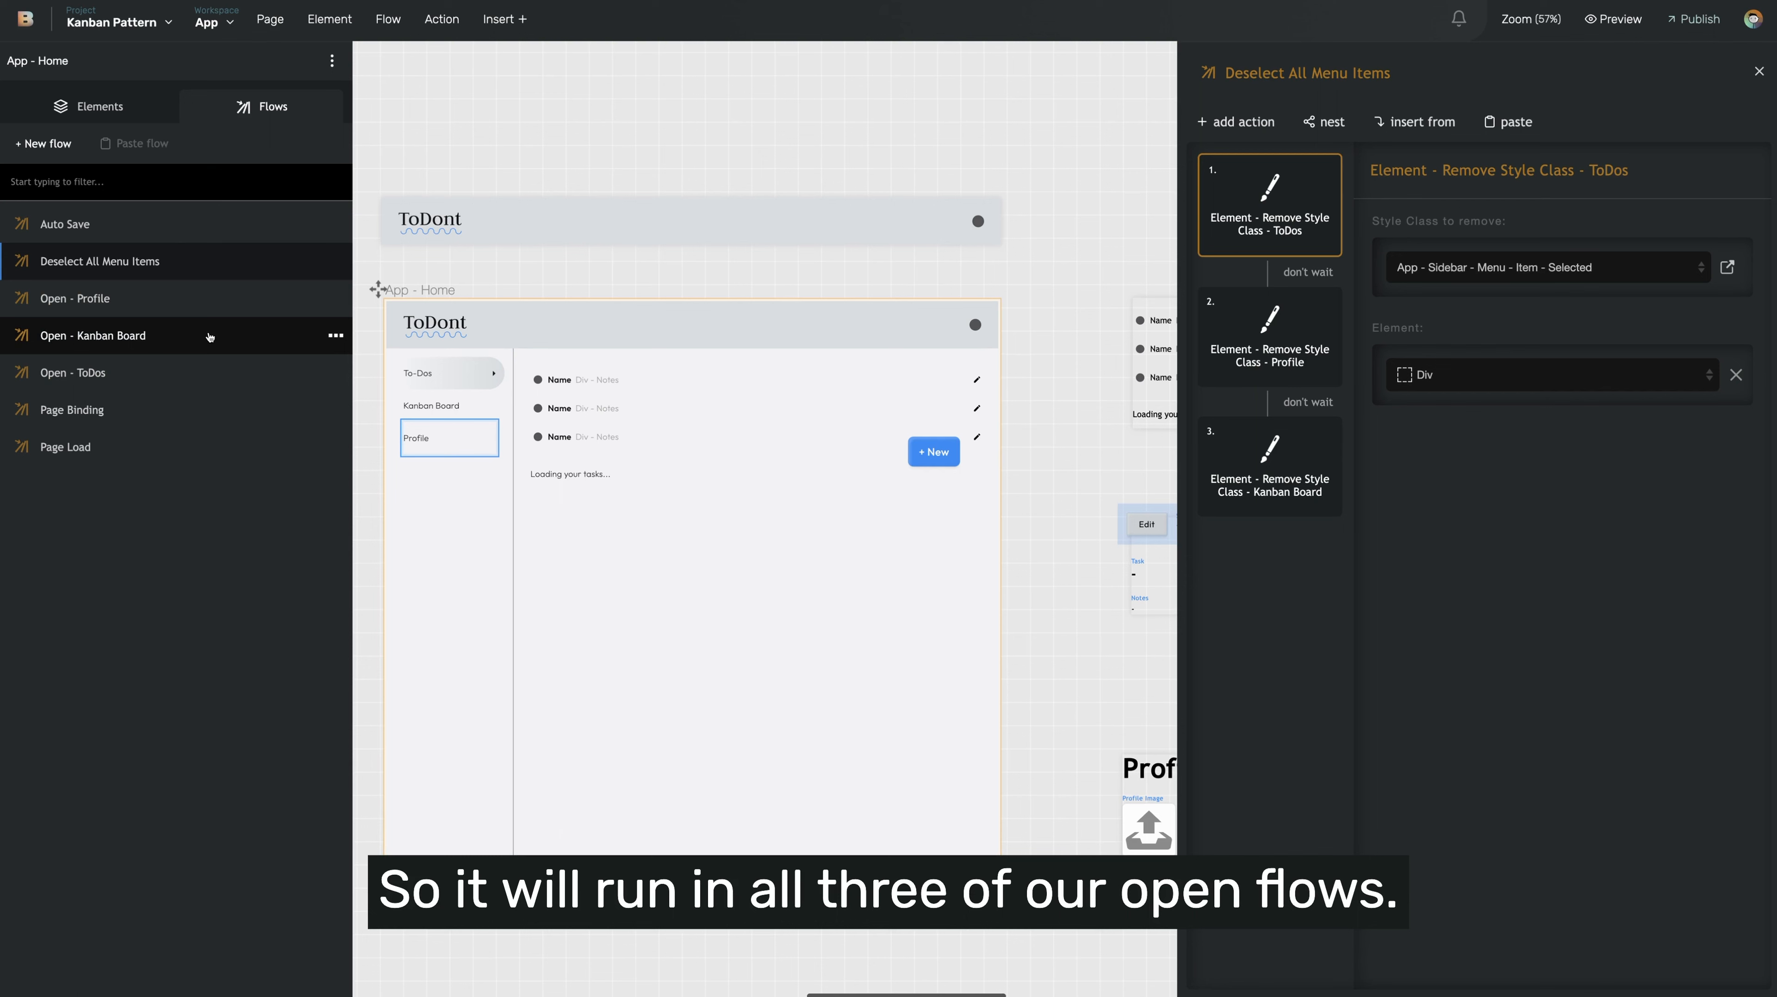
In the Open - Kanban Board flow, set the Add Style Class action's element to the Div containing the Kanban Board text.
click(190, 337)
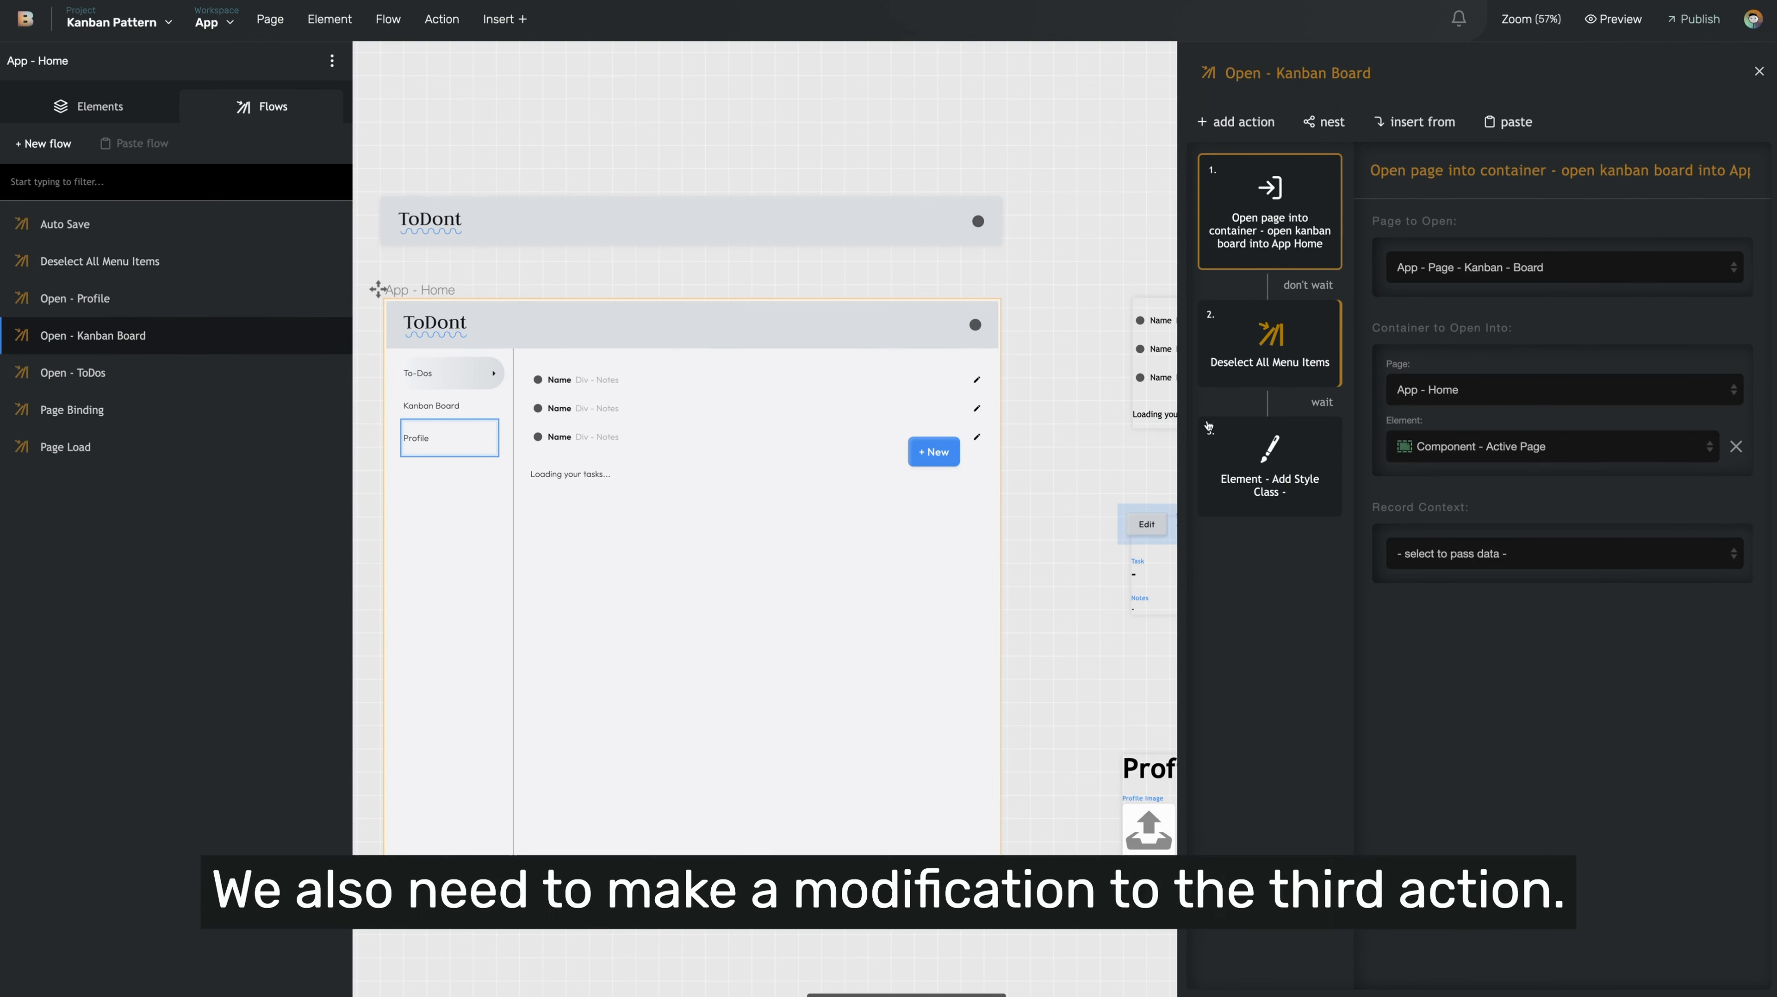
click(1256, 468)
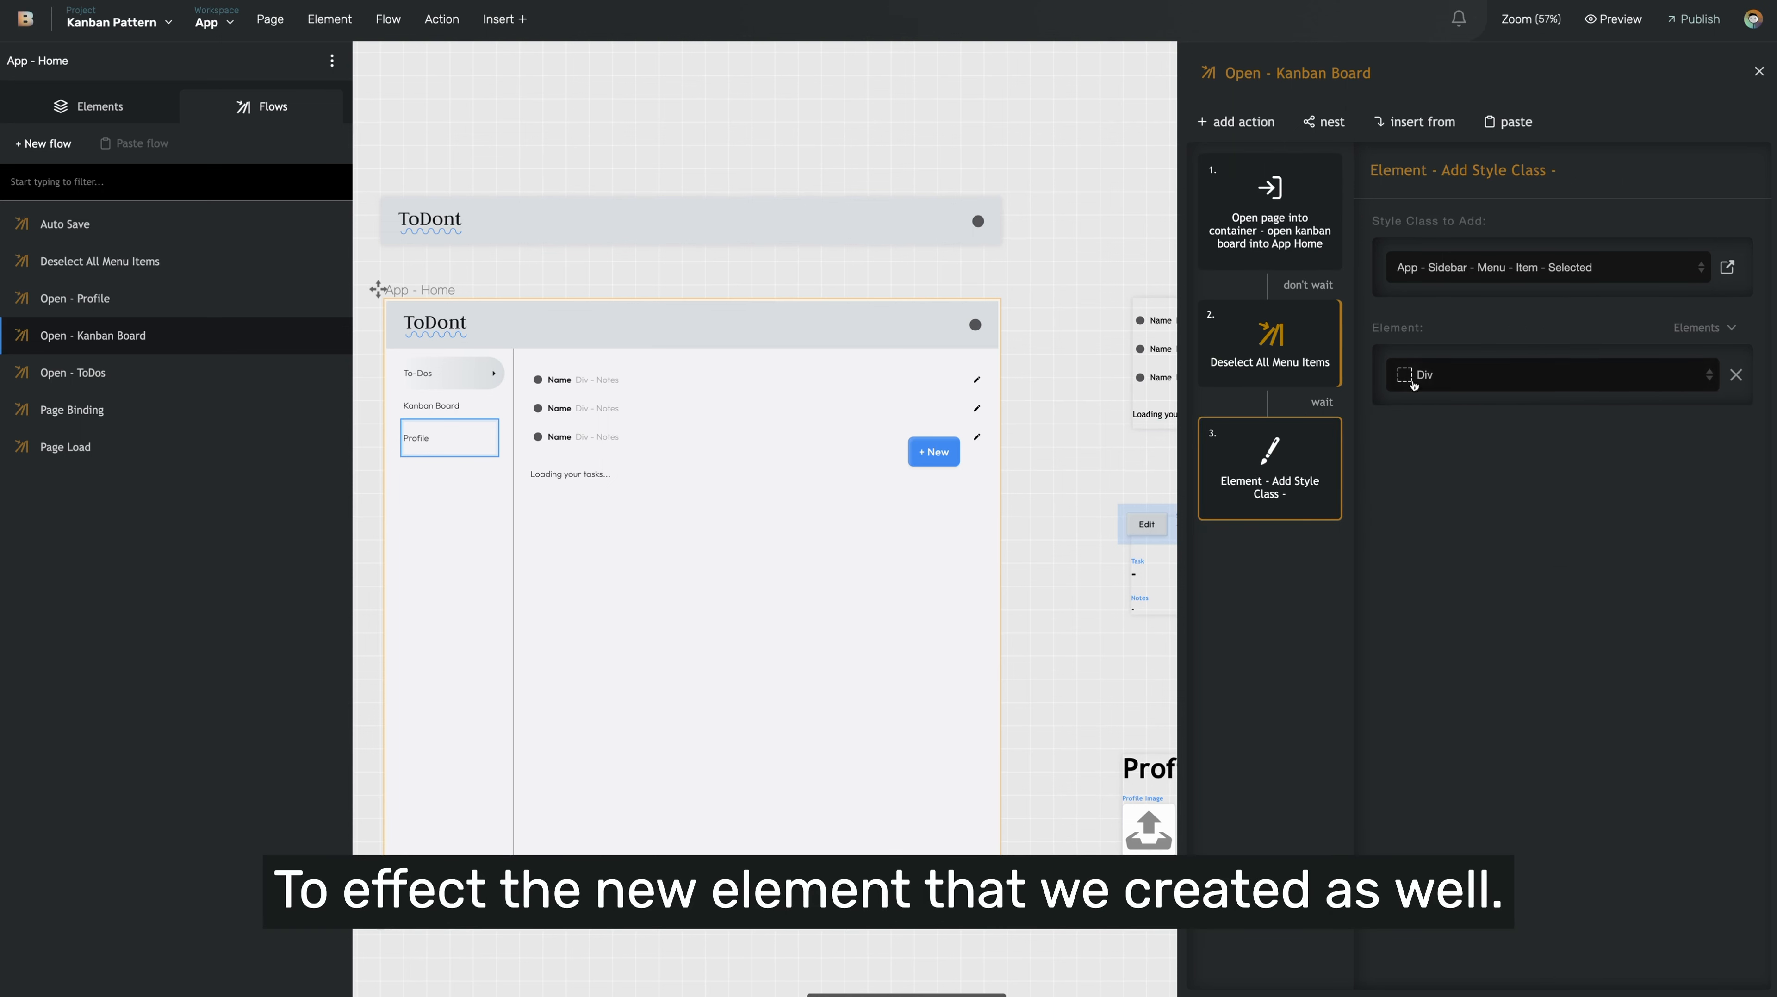
click(1488, 378)
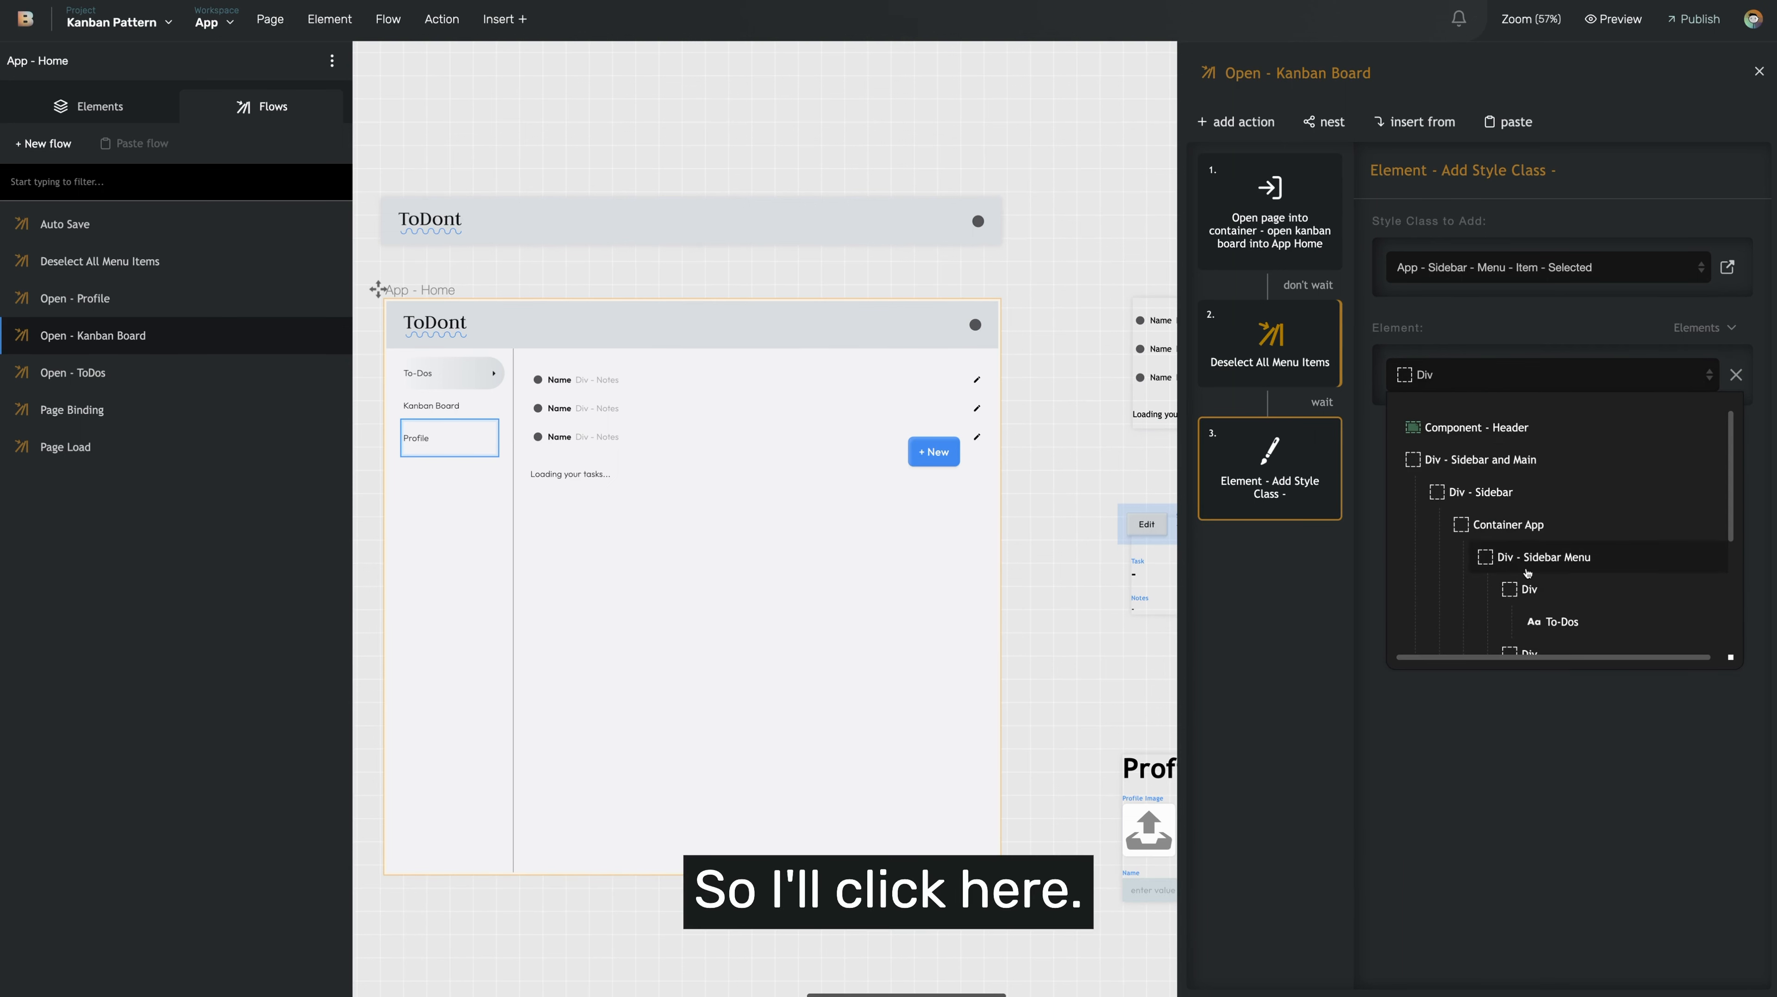
scroll(1527, 573, down, 3)
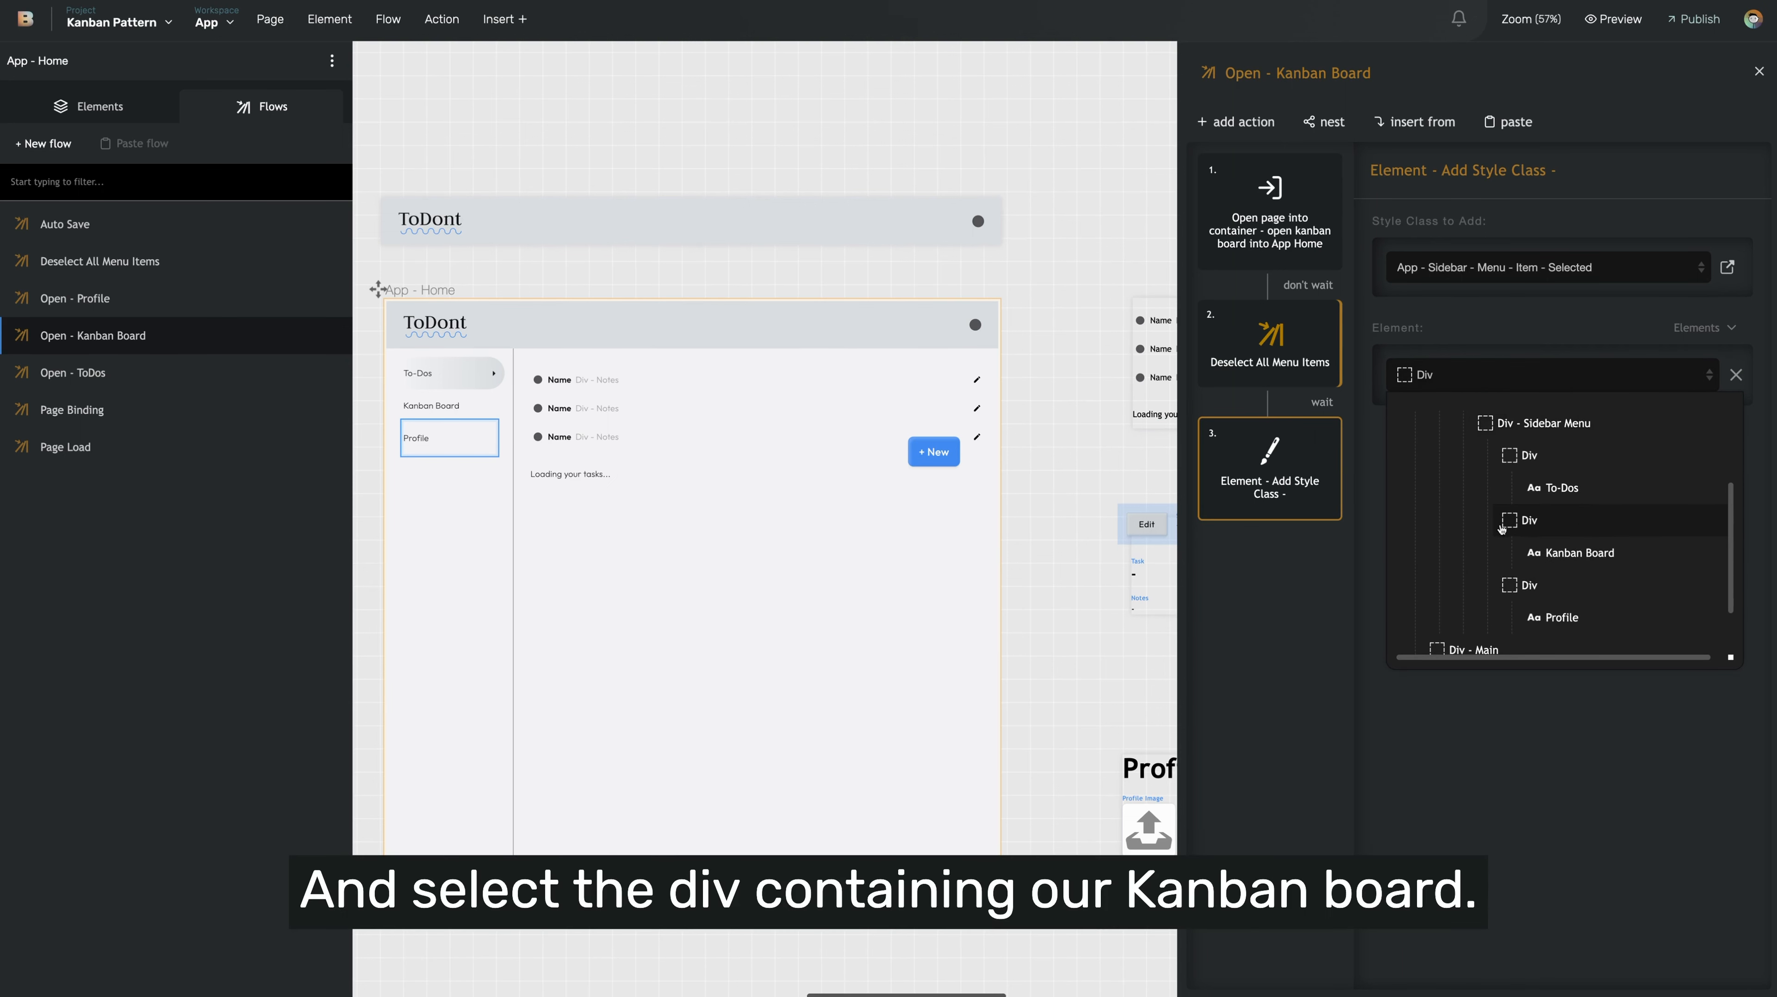
click(1594, 525)
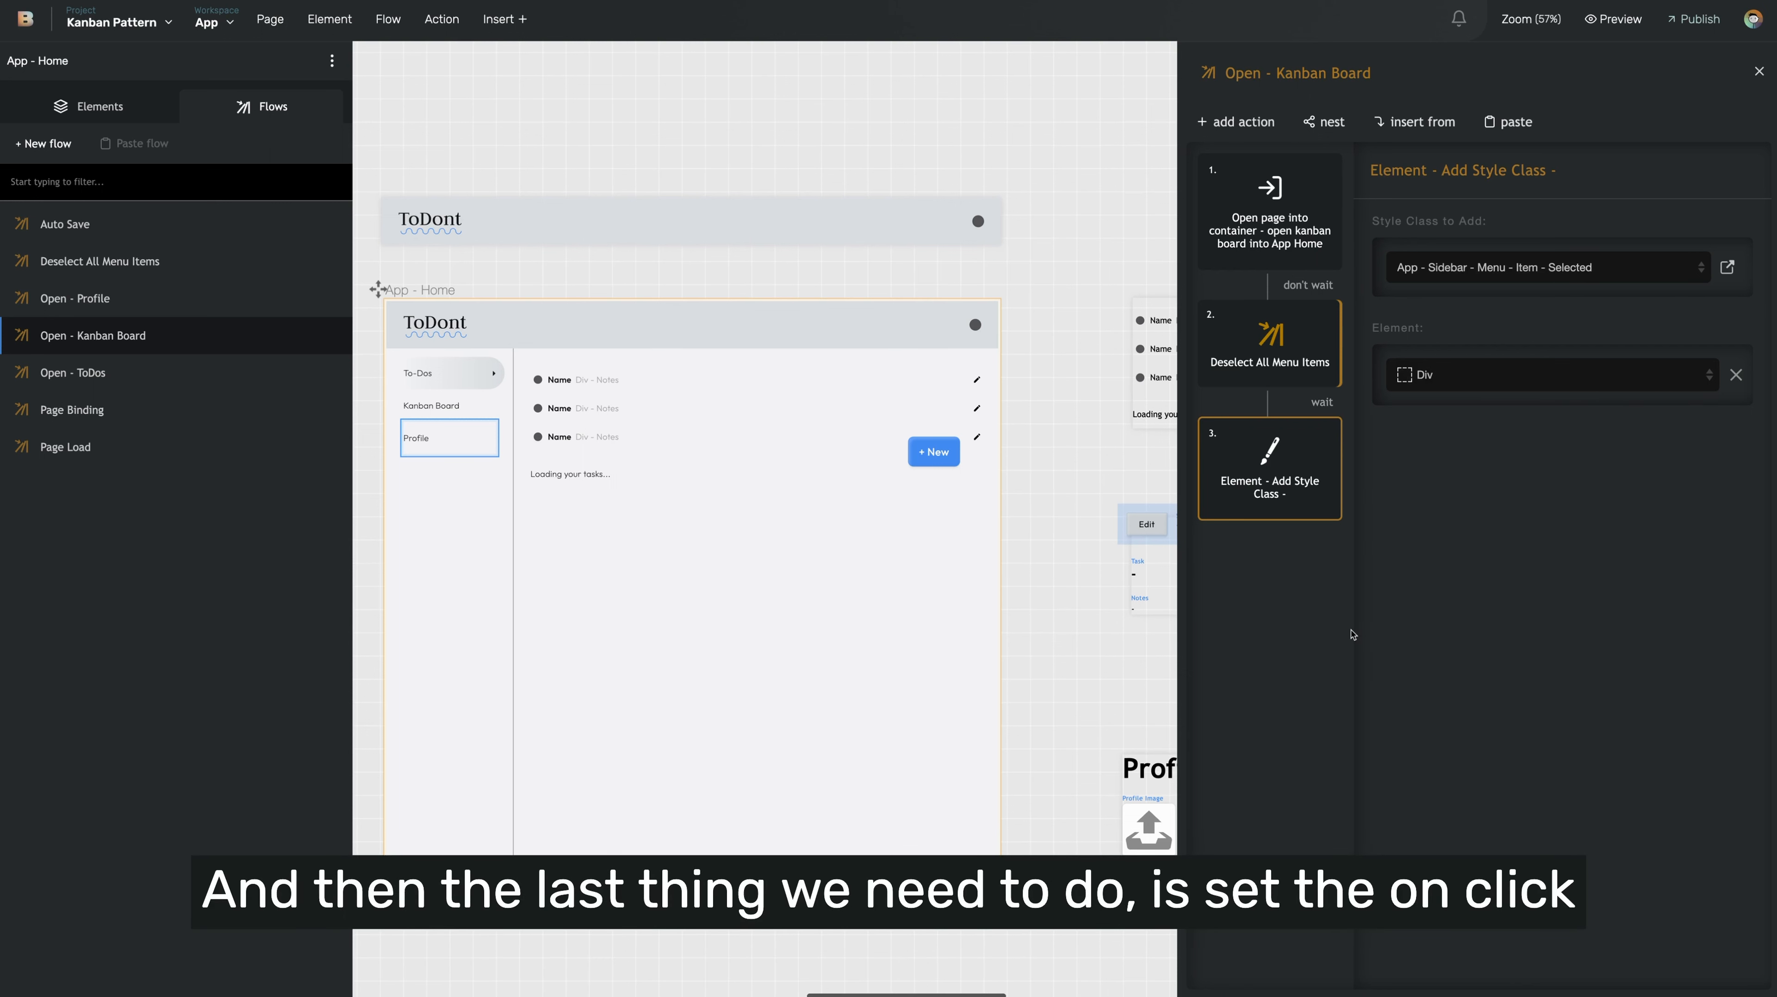
Set the click event of the Kanban Board menu item's Div to run the Open - Kanban Board flow.
click(493, 419)
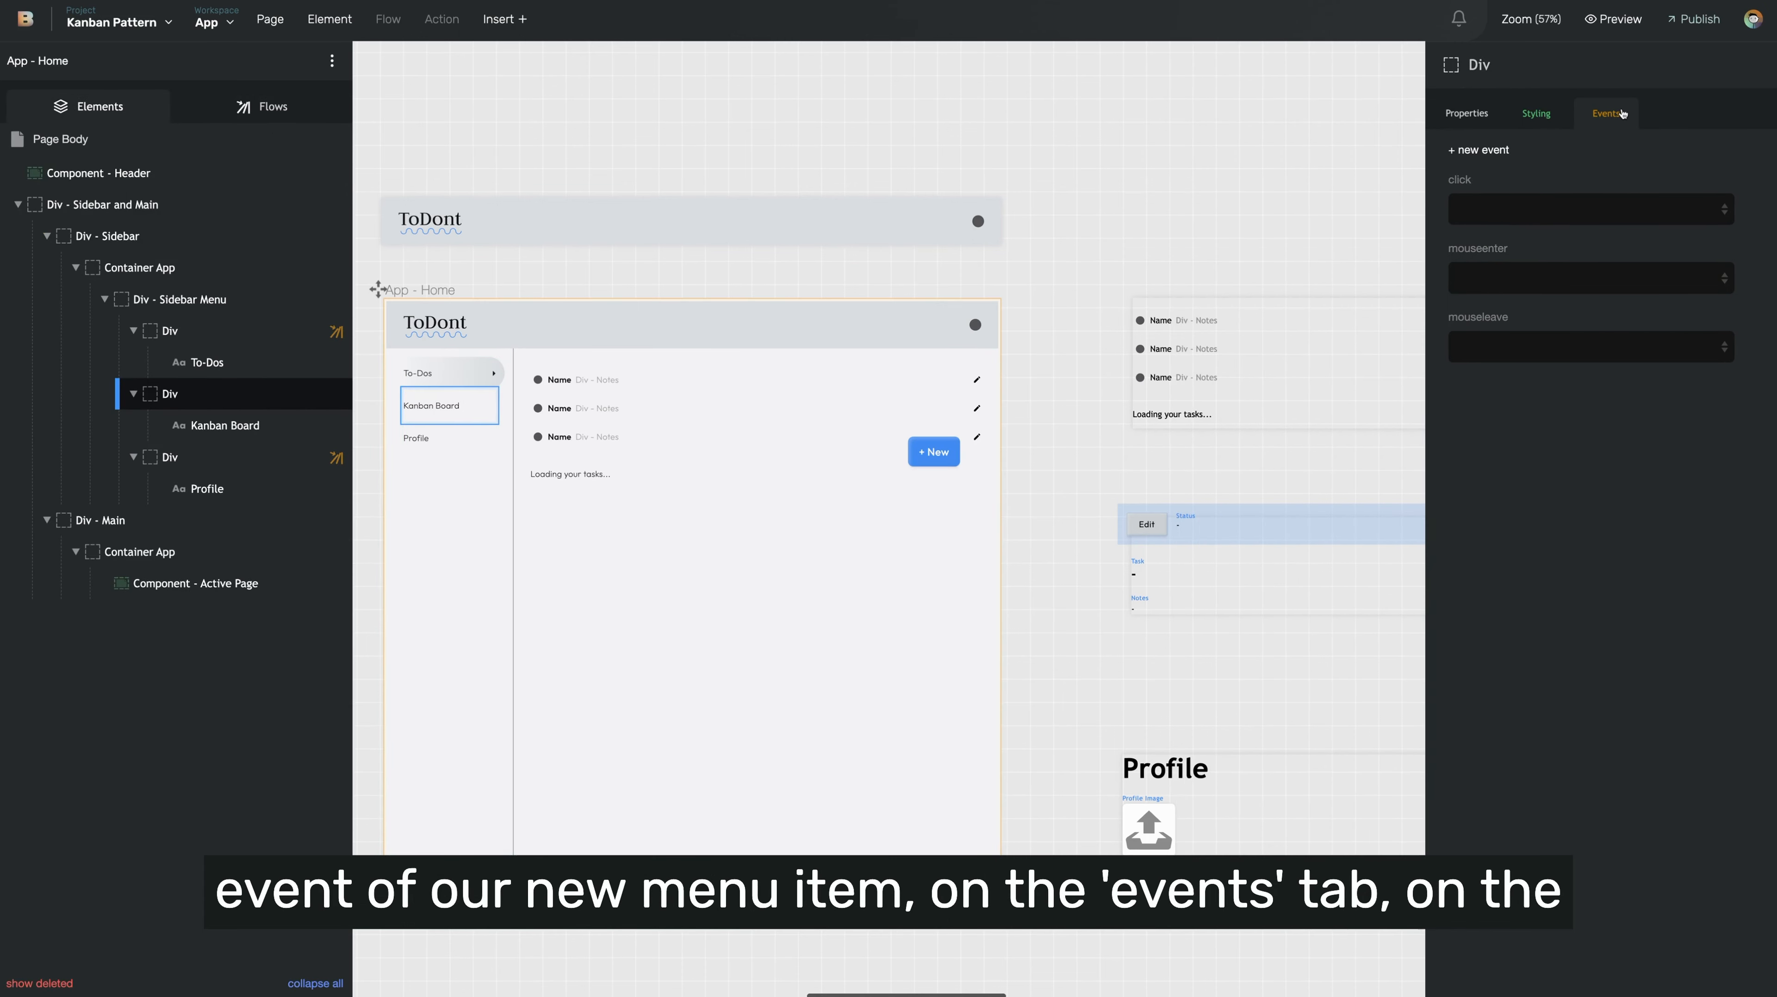
click(1571, 209)
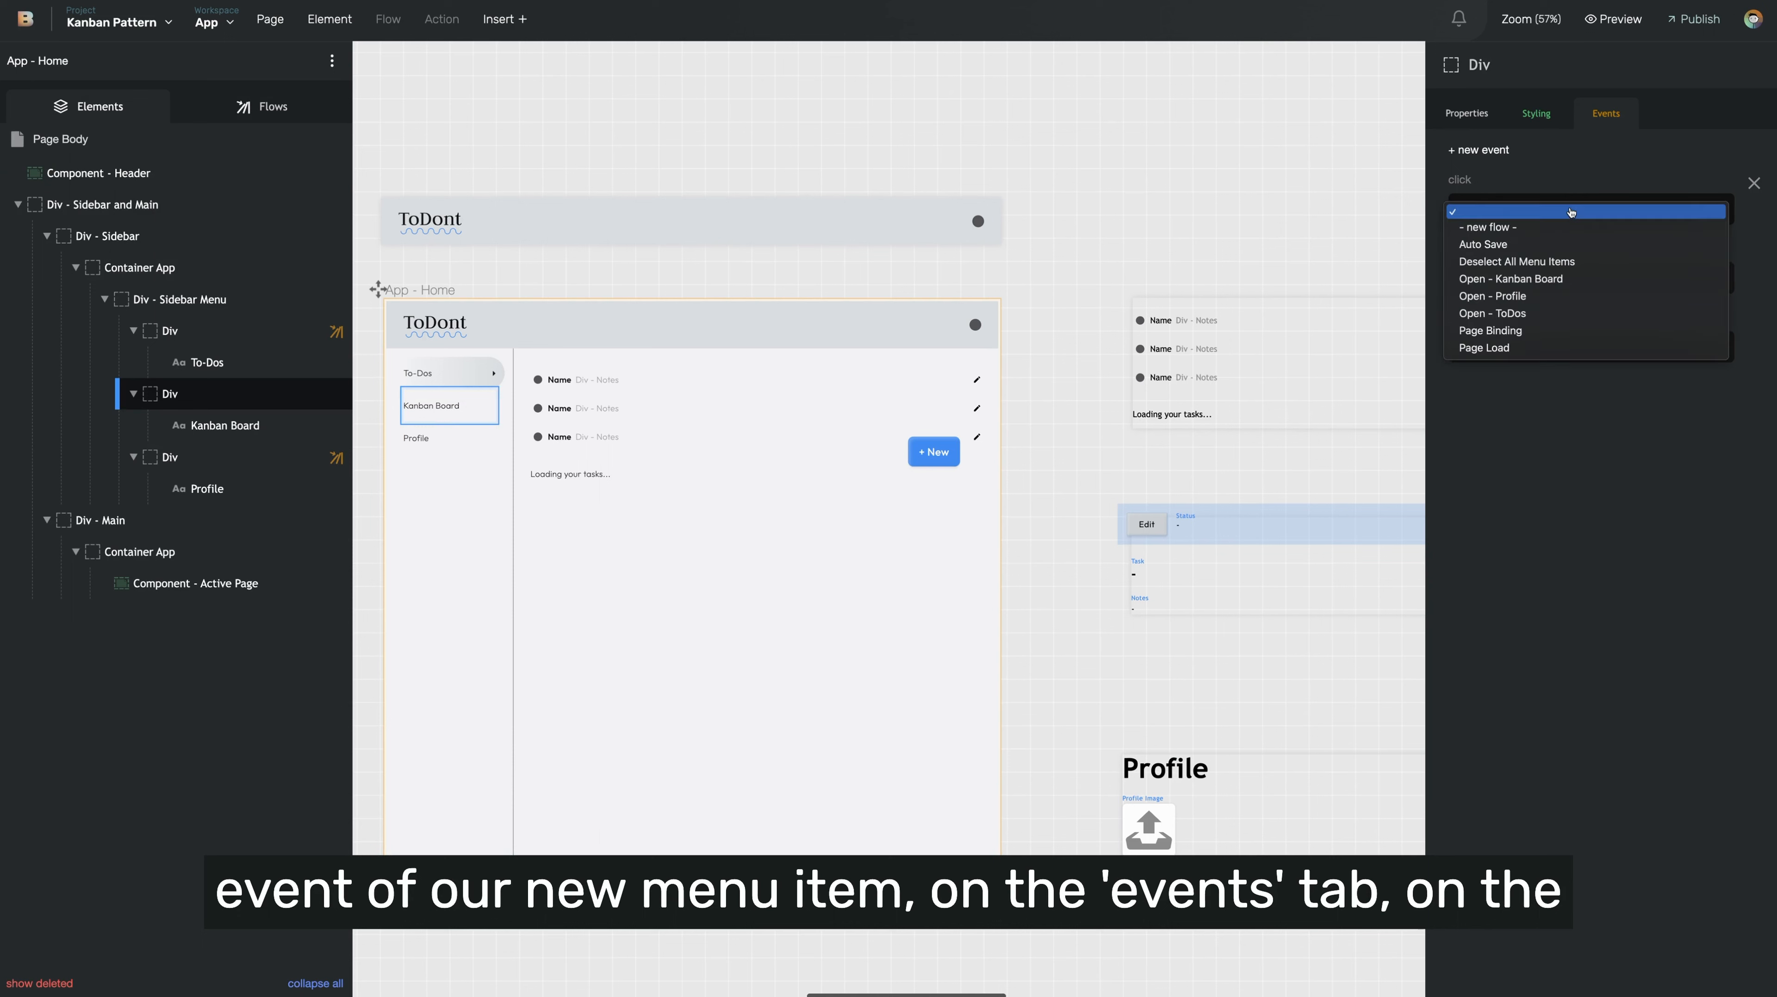
click(1542, 279)
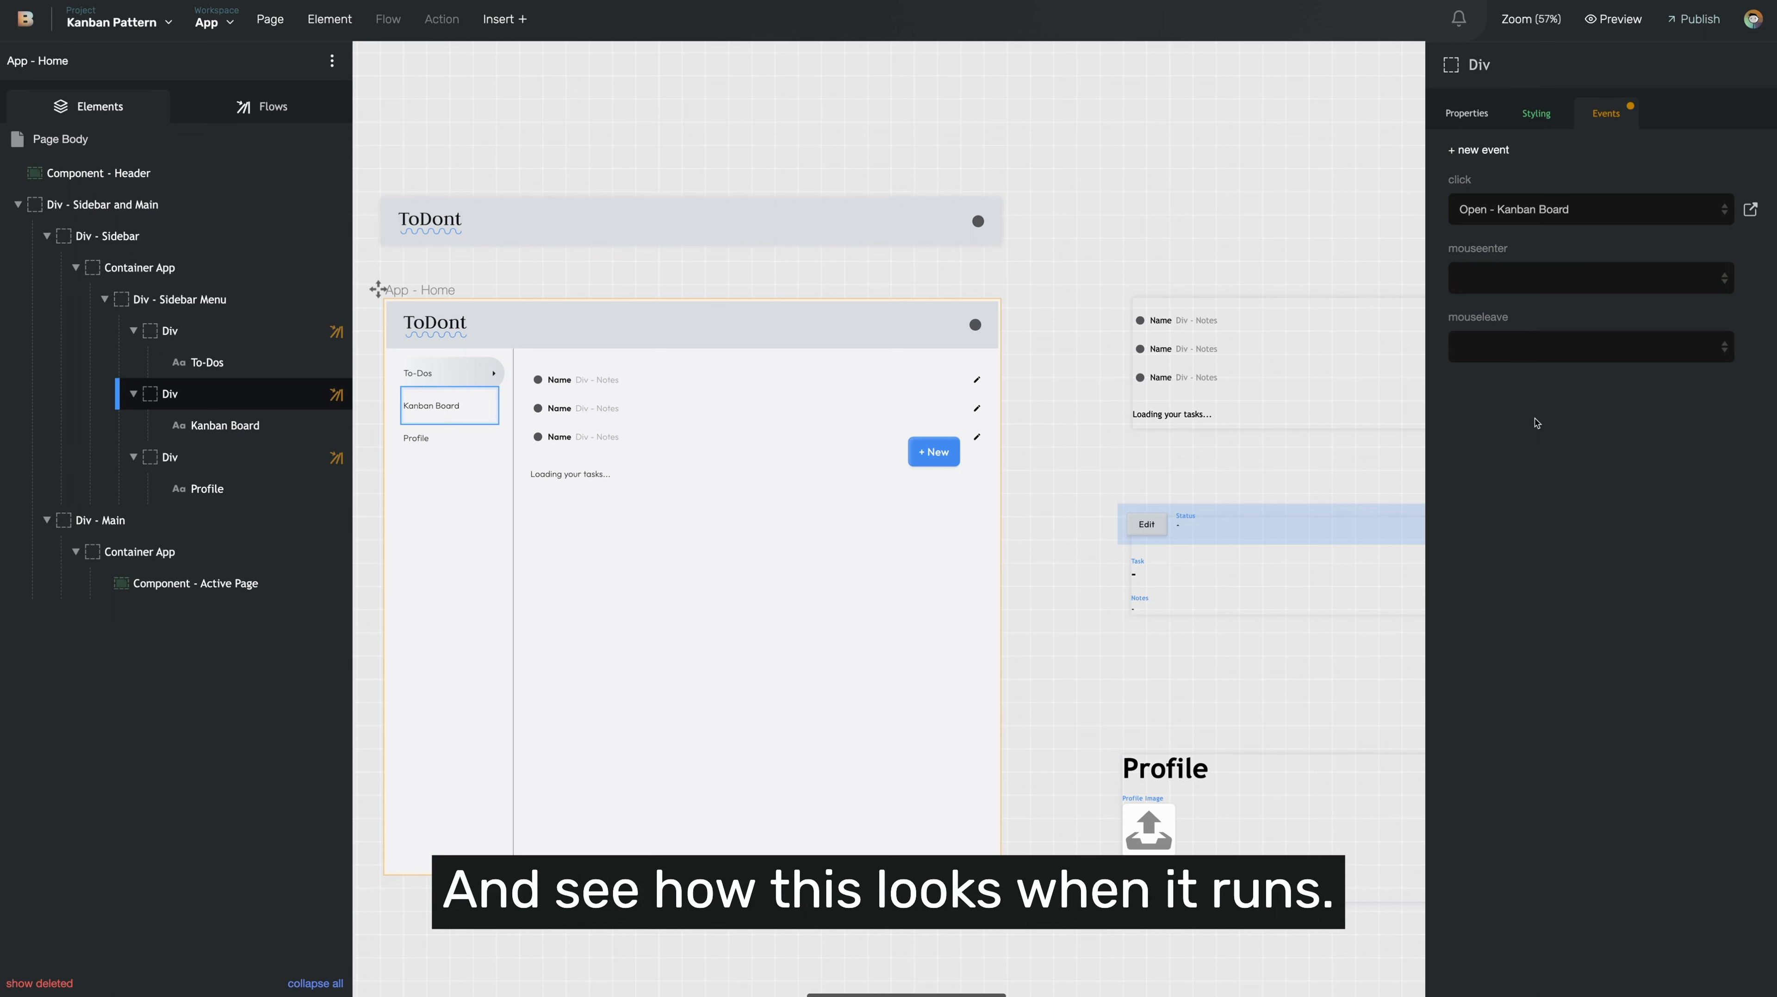
Preview the site's homepage and sign up for a new account with a test email and the account password.
click(1605, 27)
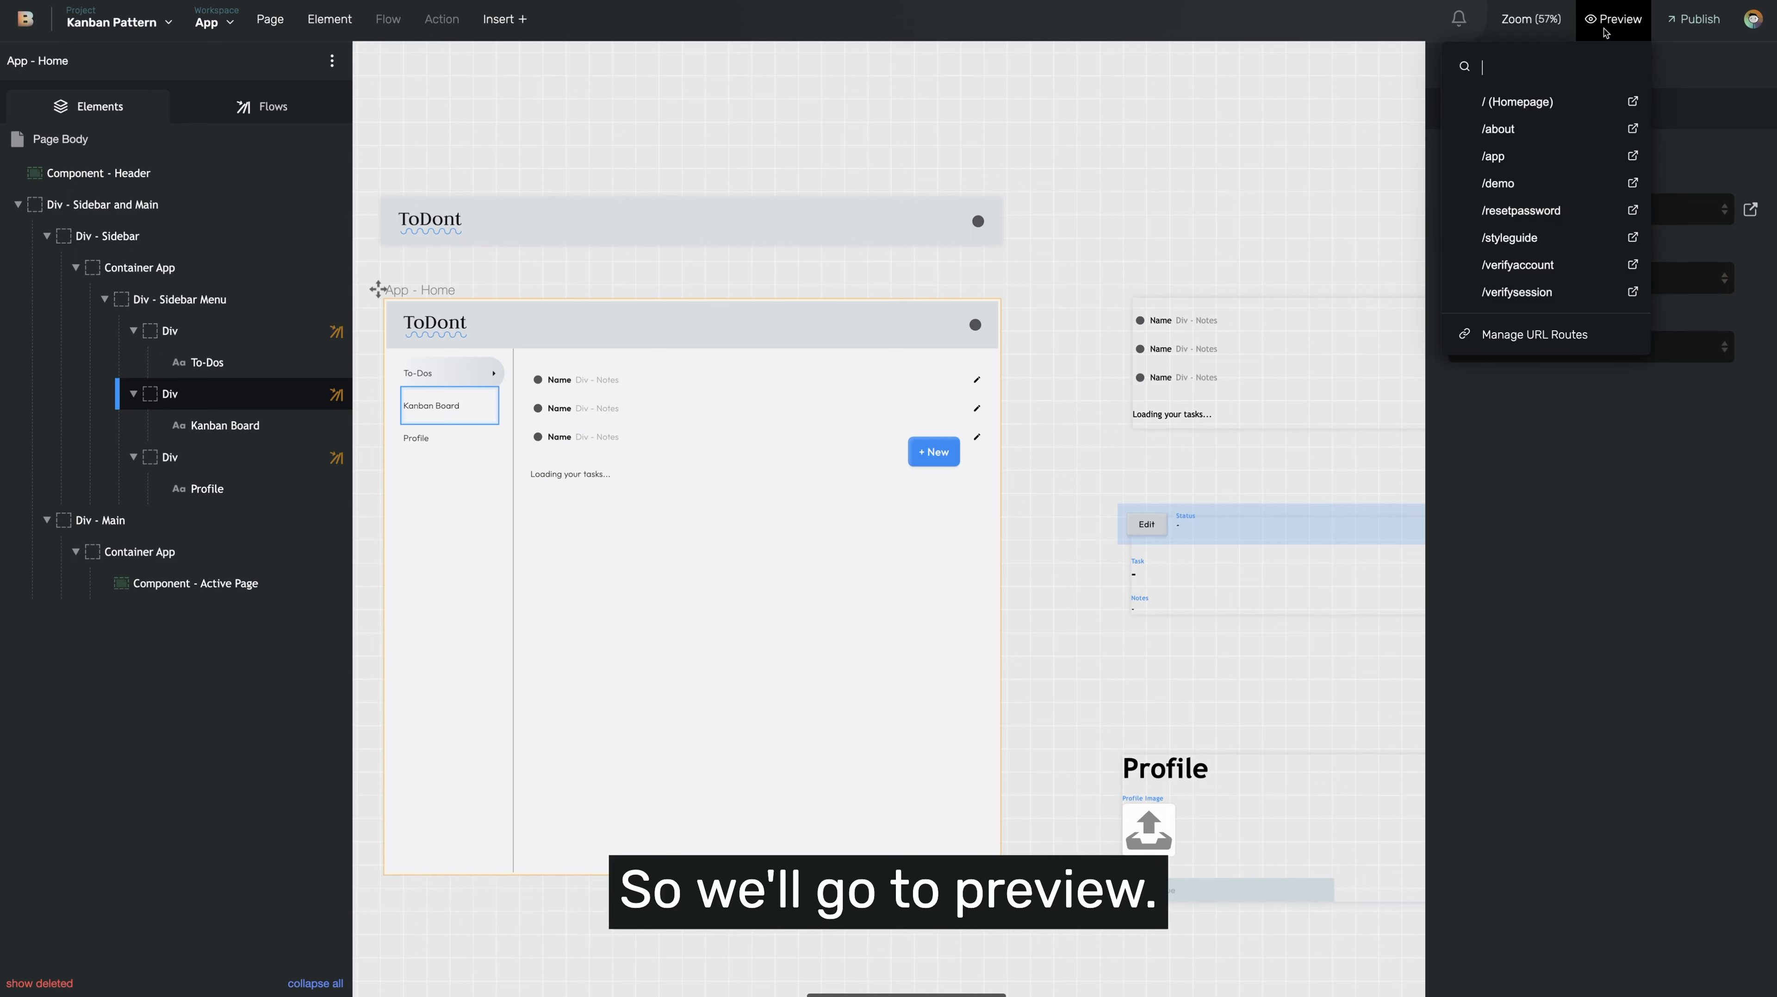
click(1531, 103)
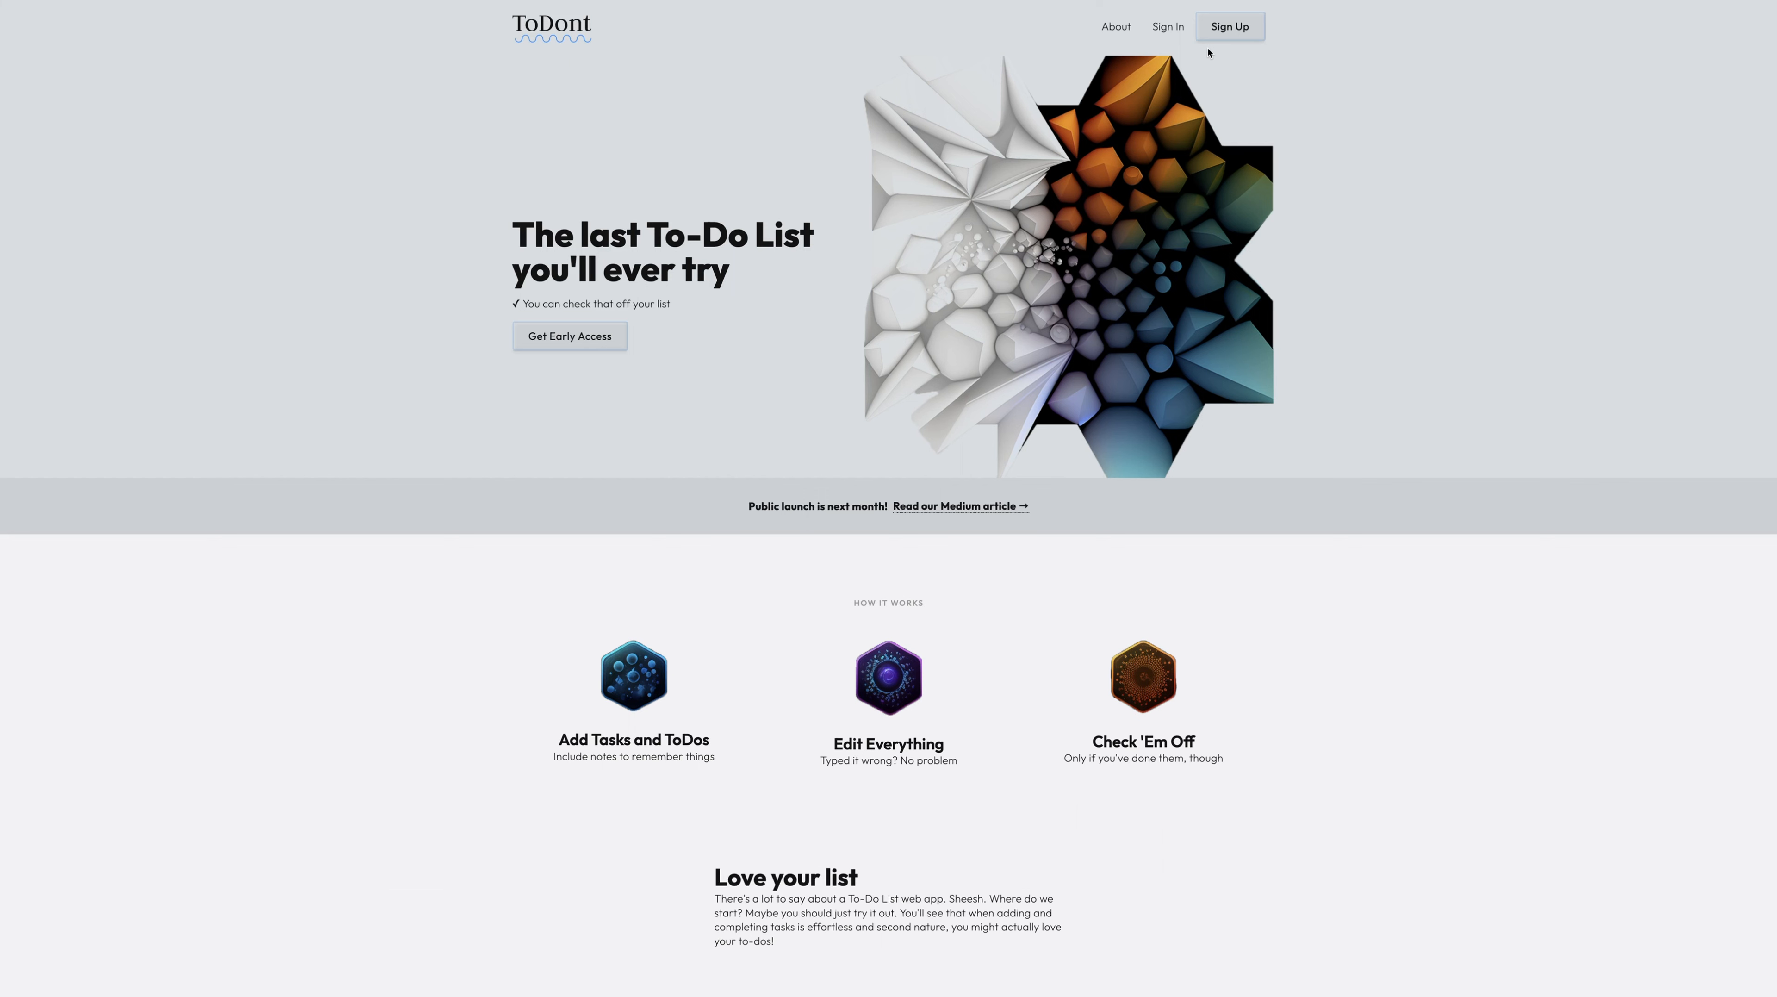
click(1225, 37)
click(1030, 132)
text(test@test.com)
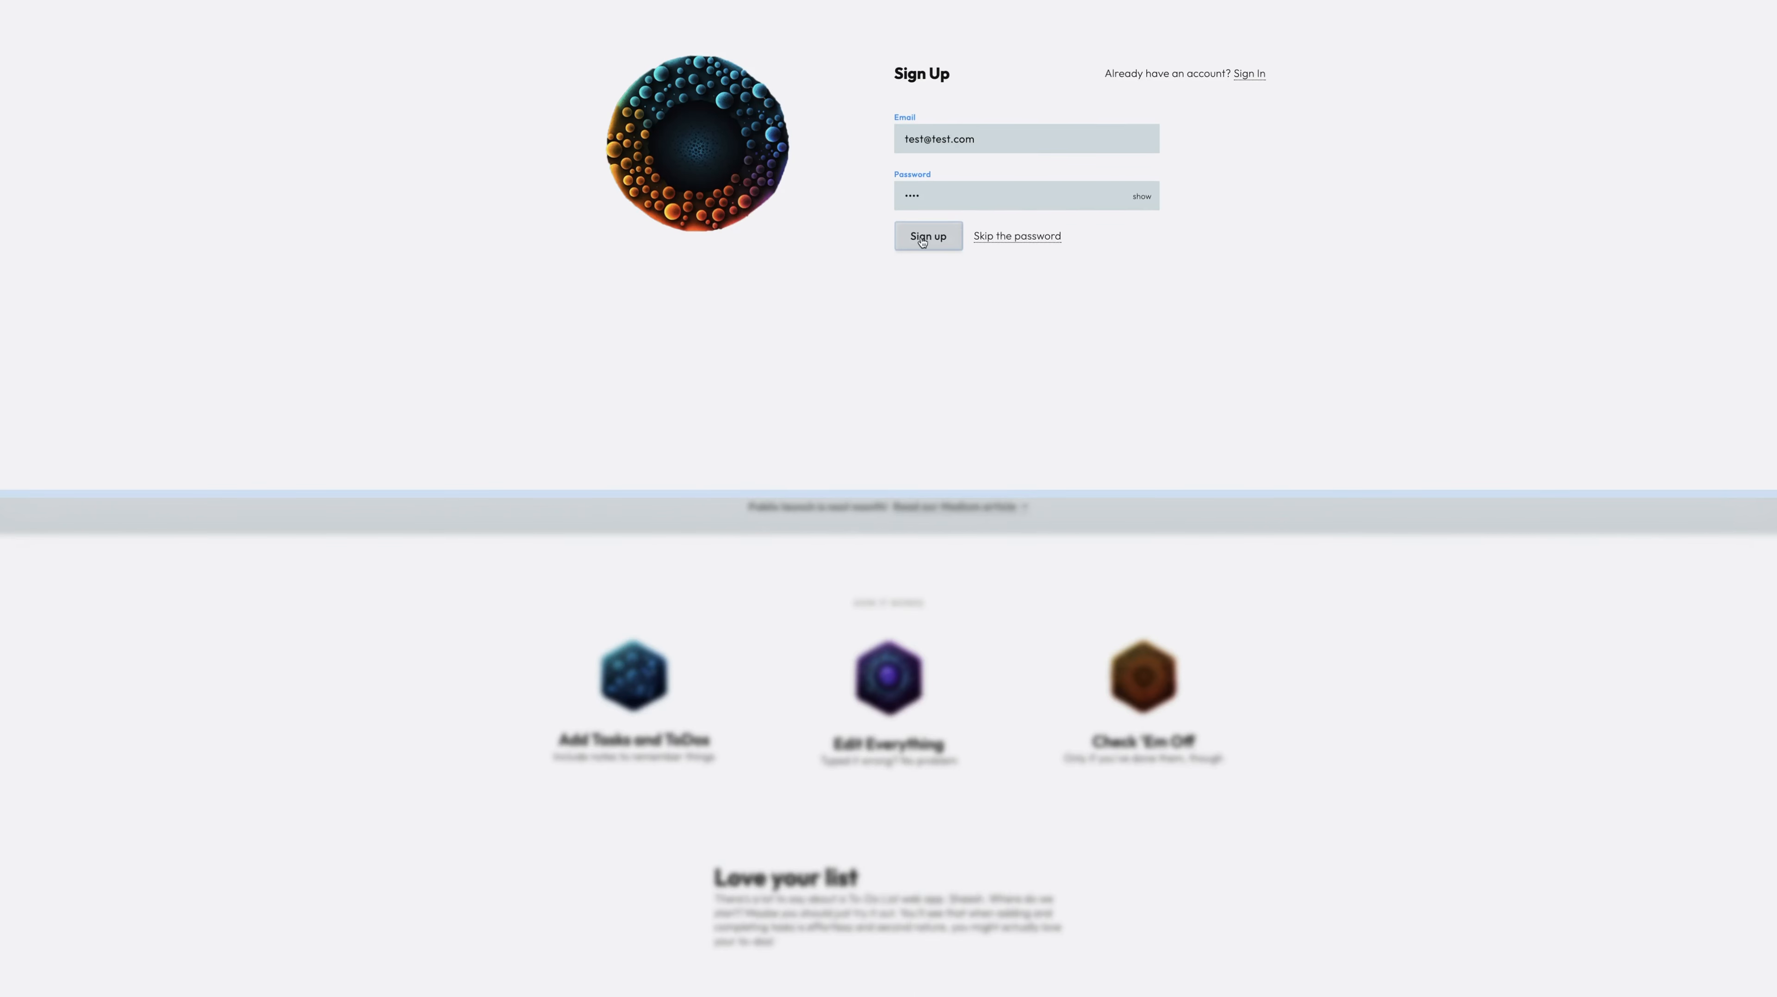
click(922, 237)
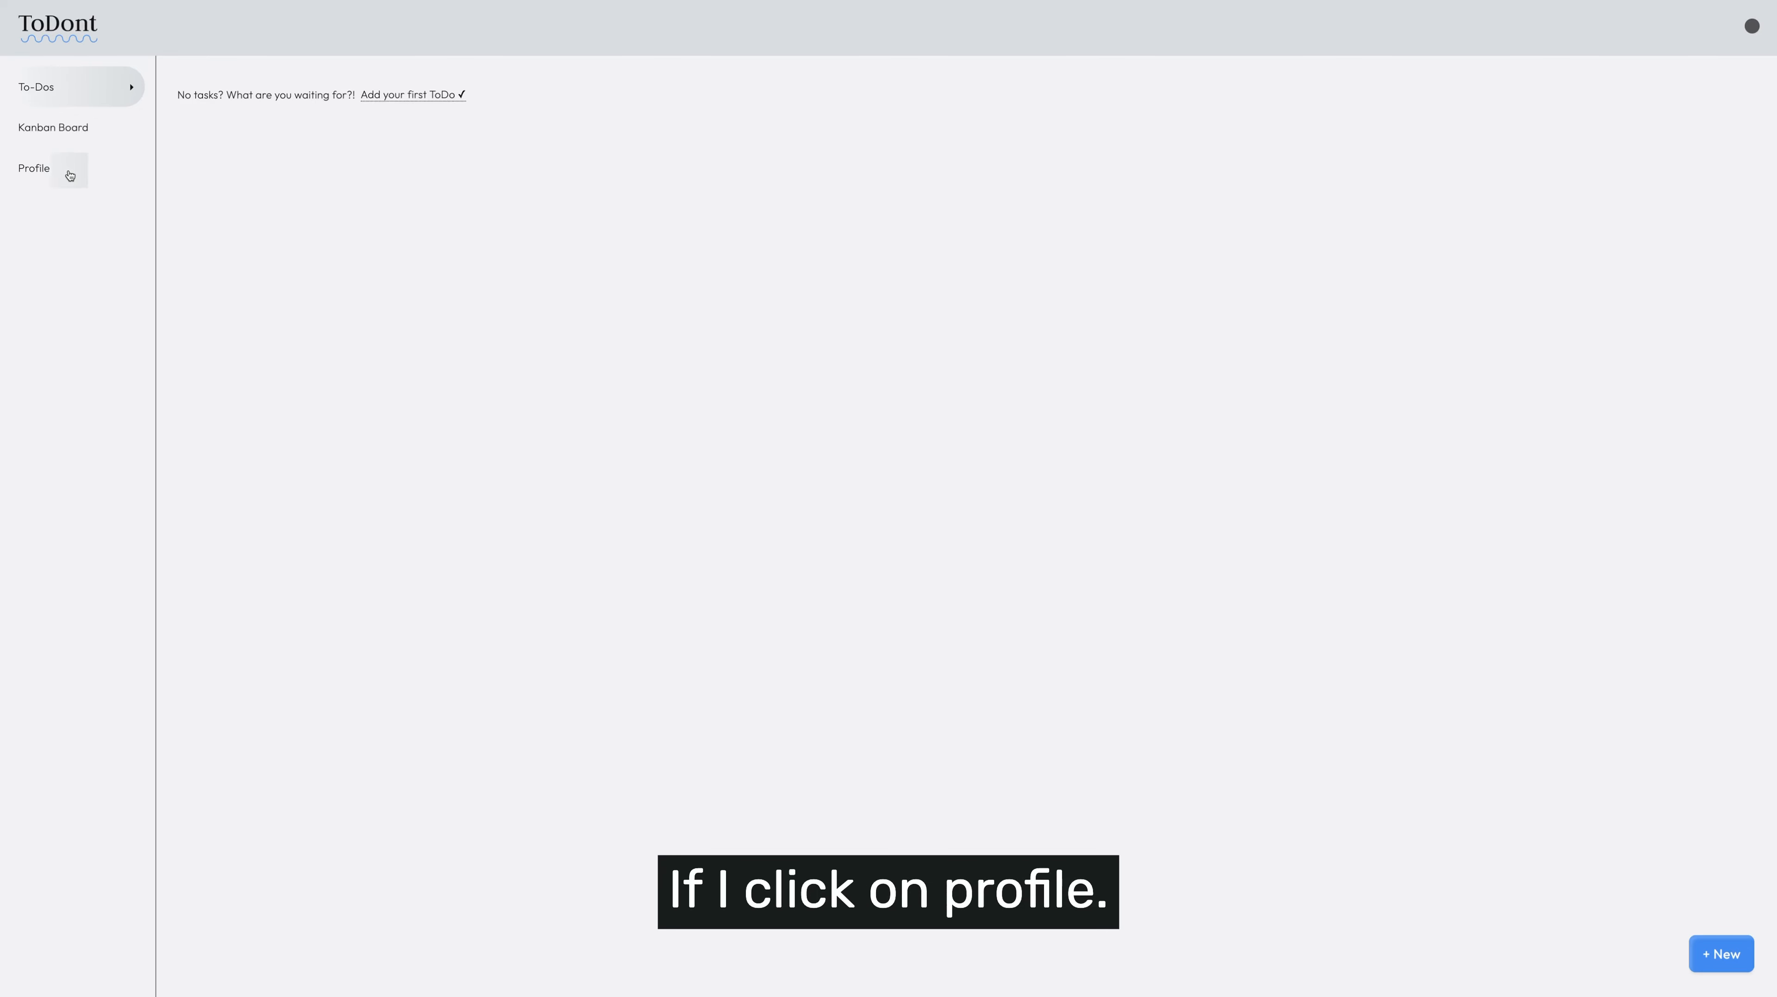
Test the sidebar menu in the preview by opening Profile, To-Dos and the Kanban Board in turn.
click(70, 176)
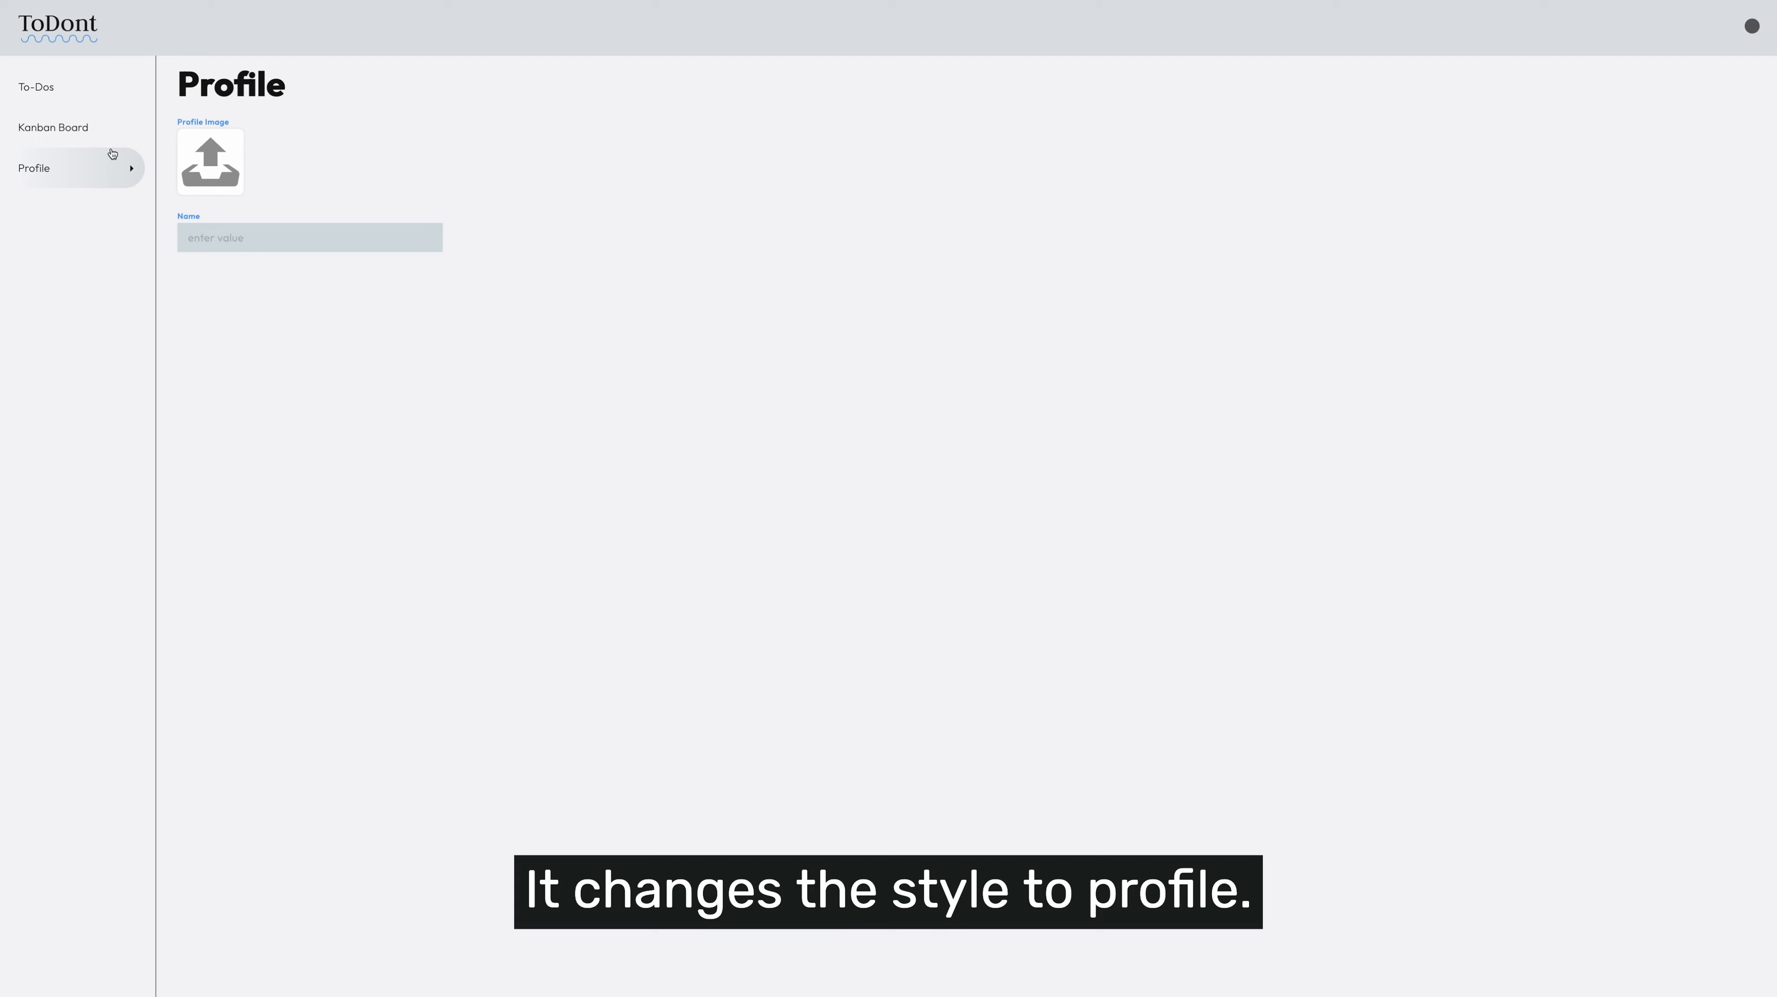
click(83, 84)
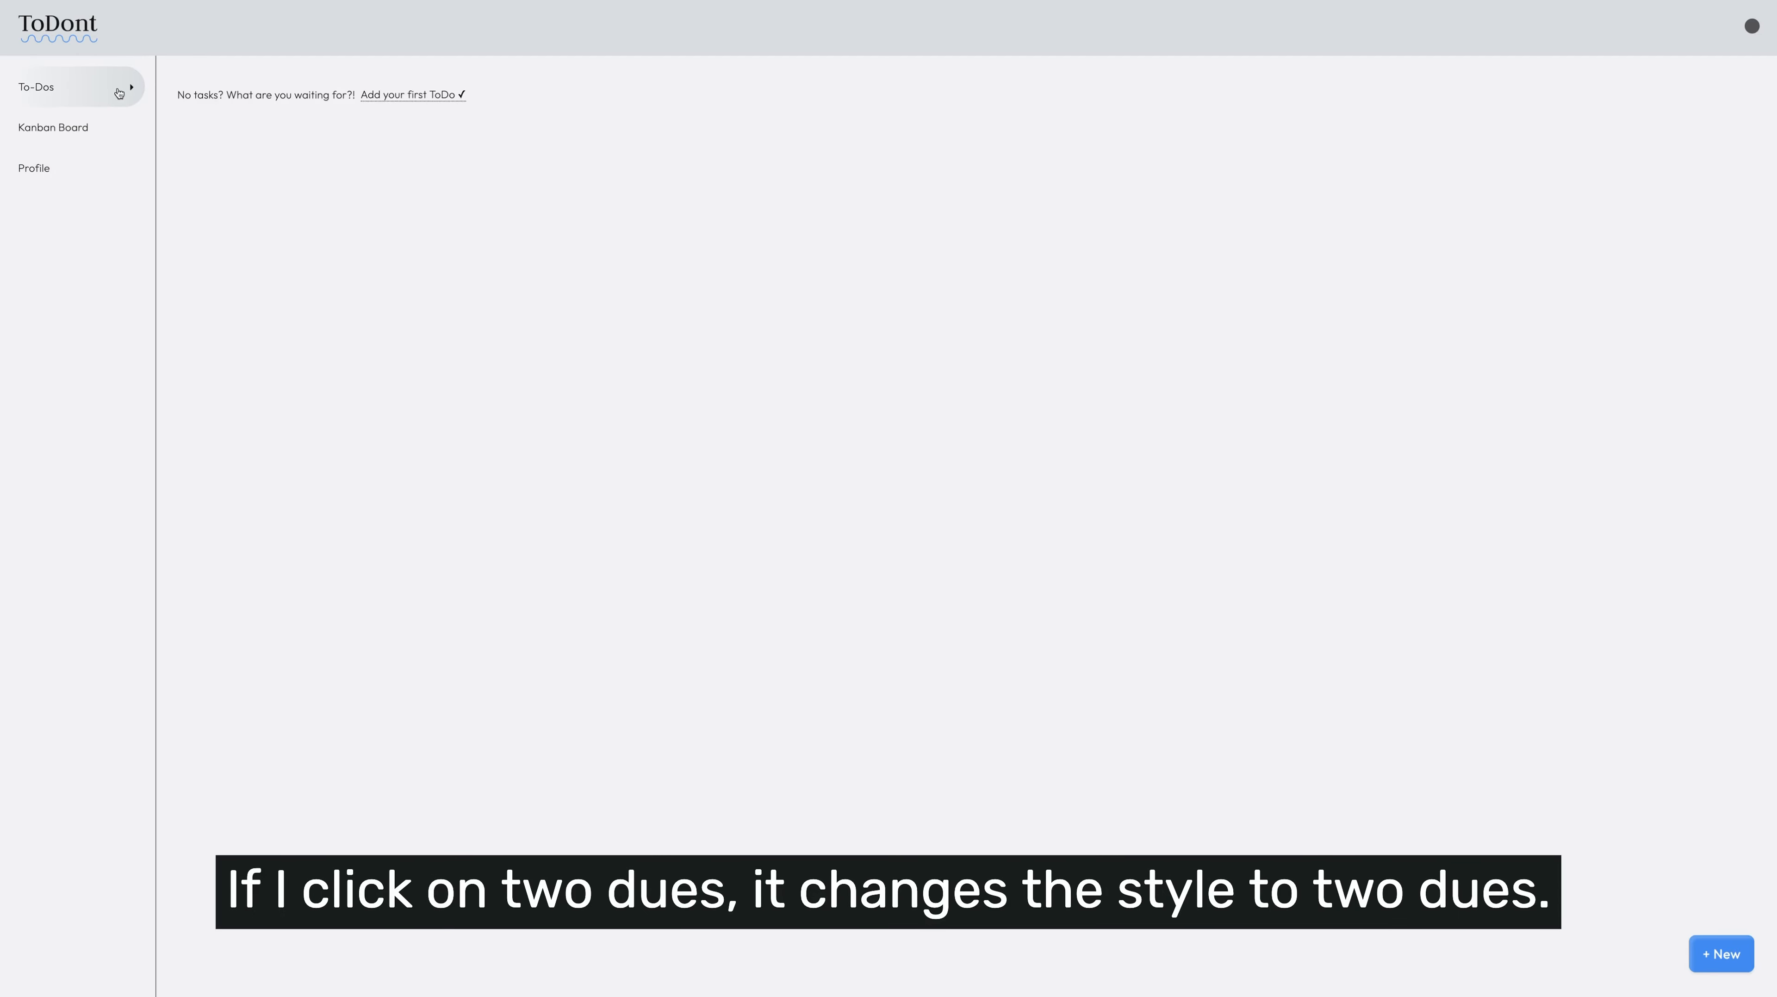
click(89, 126)
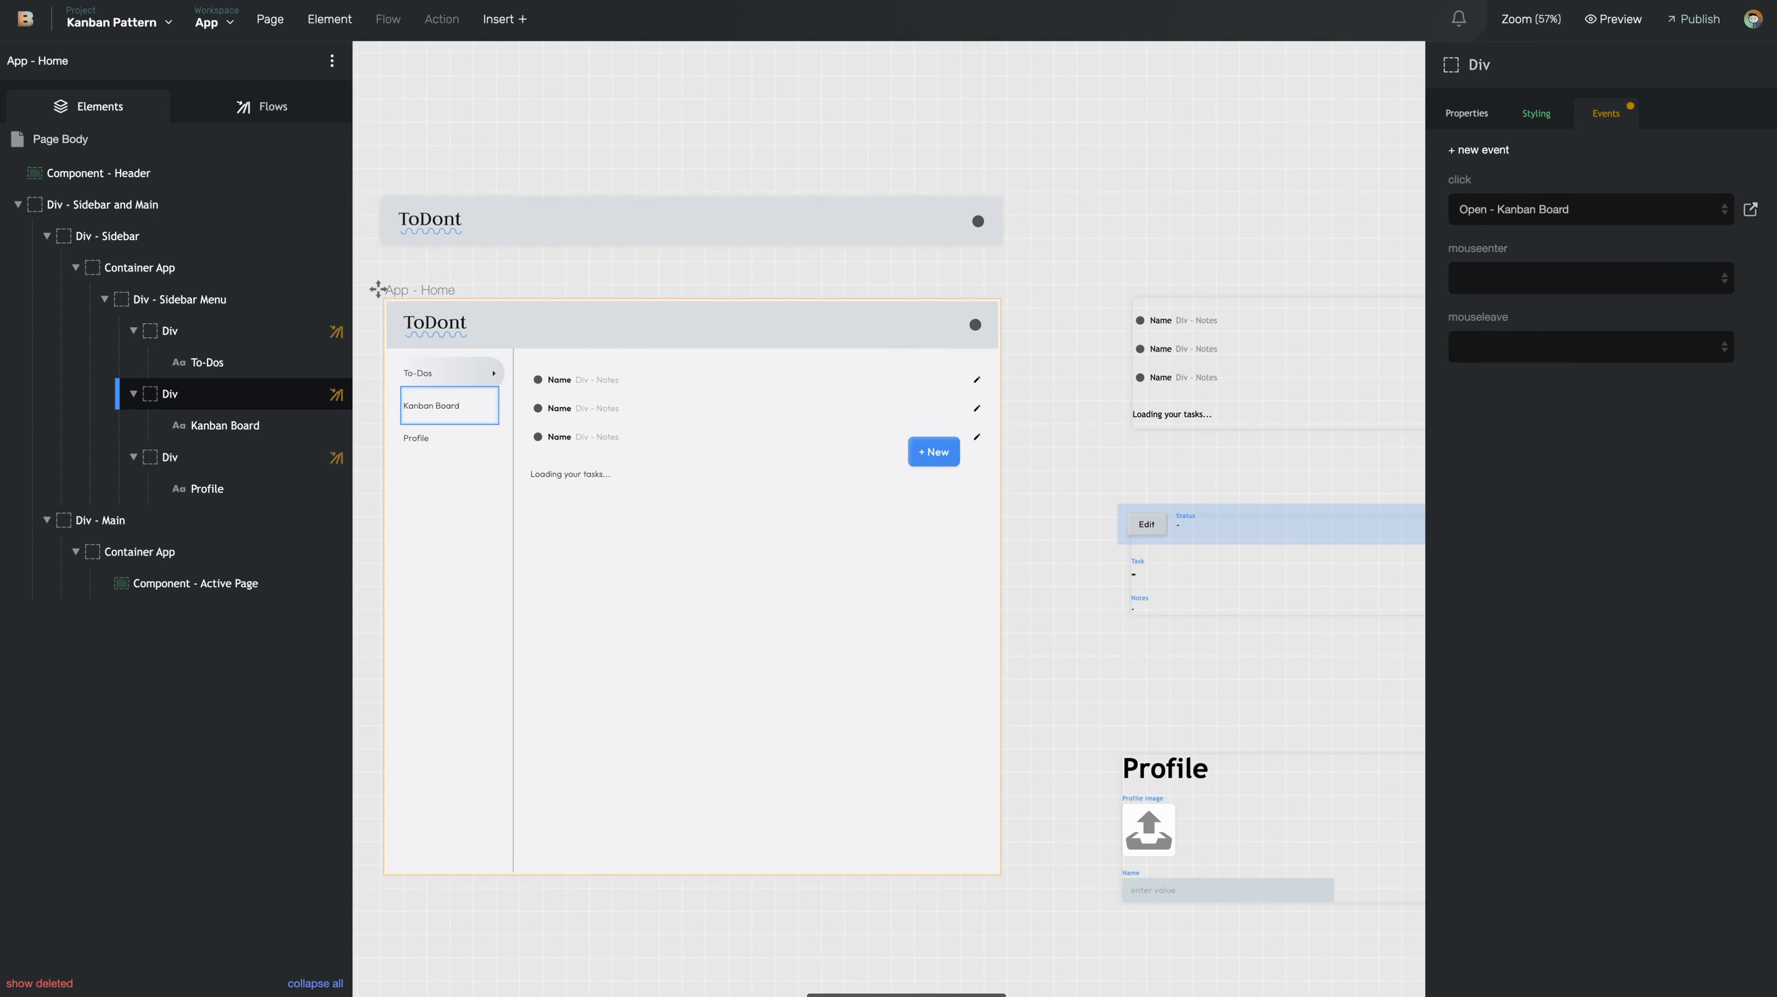
In the Tasks data collection's settings, set the Records Get and Create/Modify restrictions to Requires Authentication.
click(152, 15)
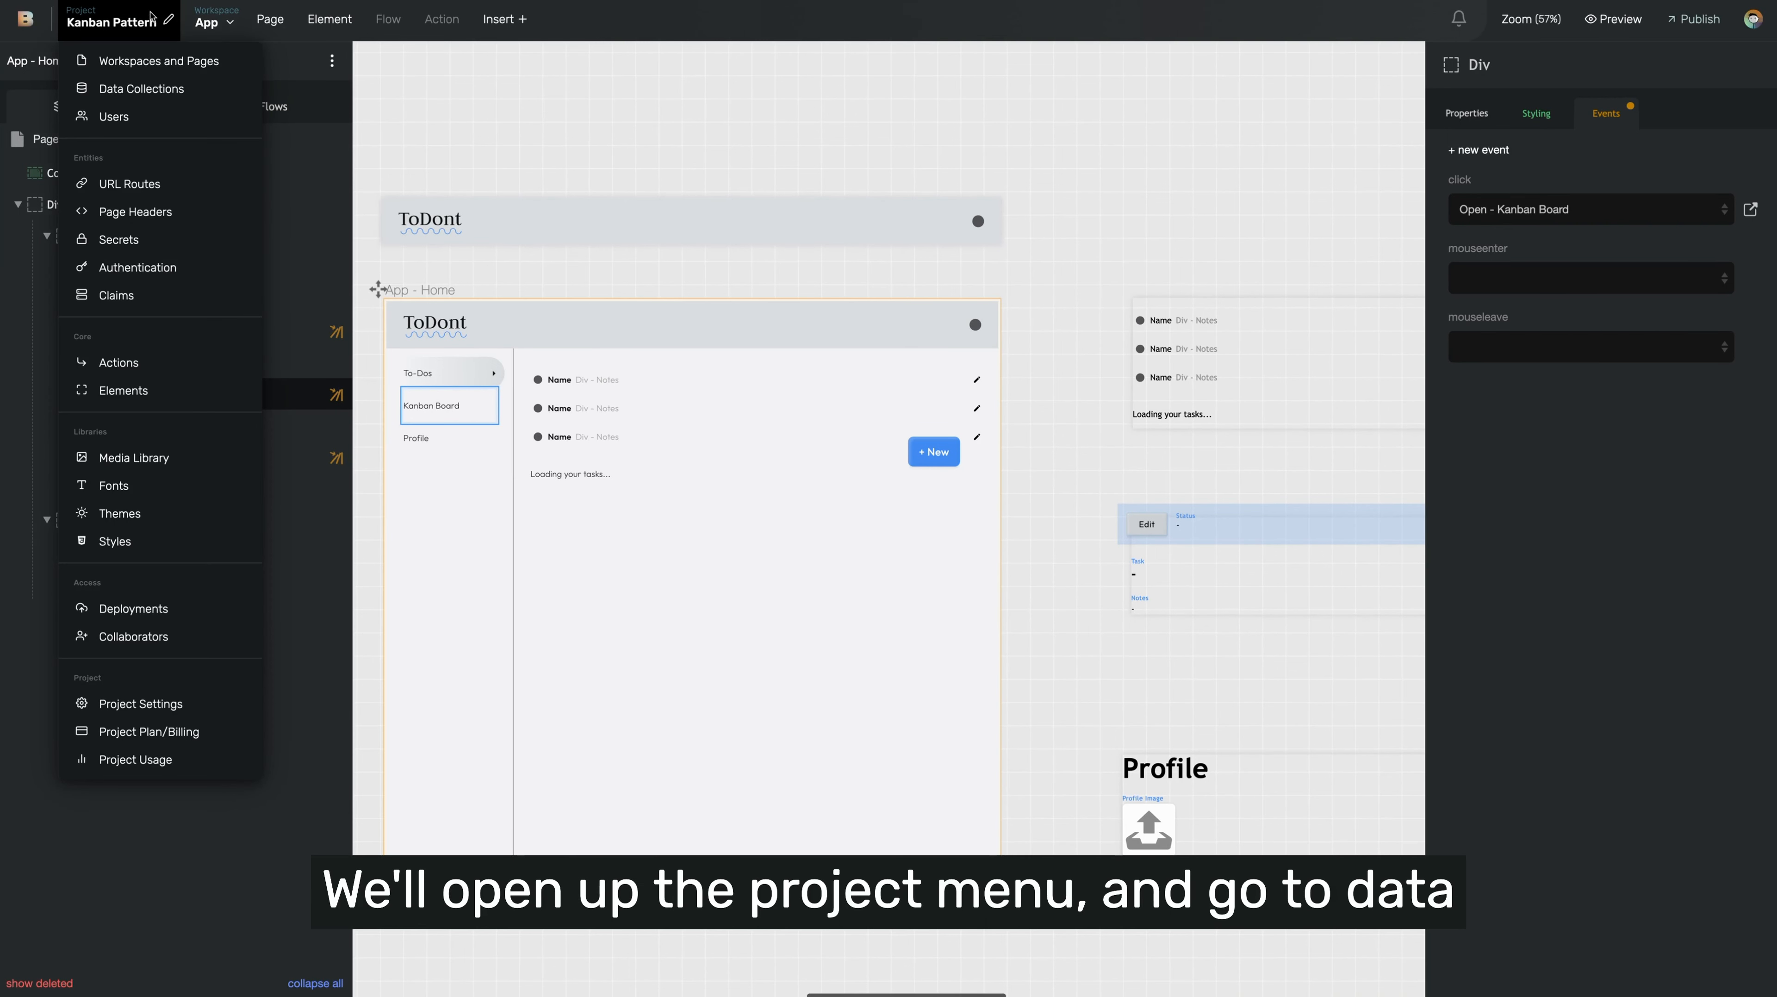
click(136, 89)
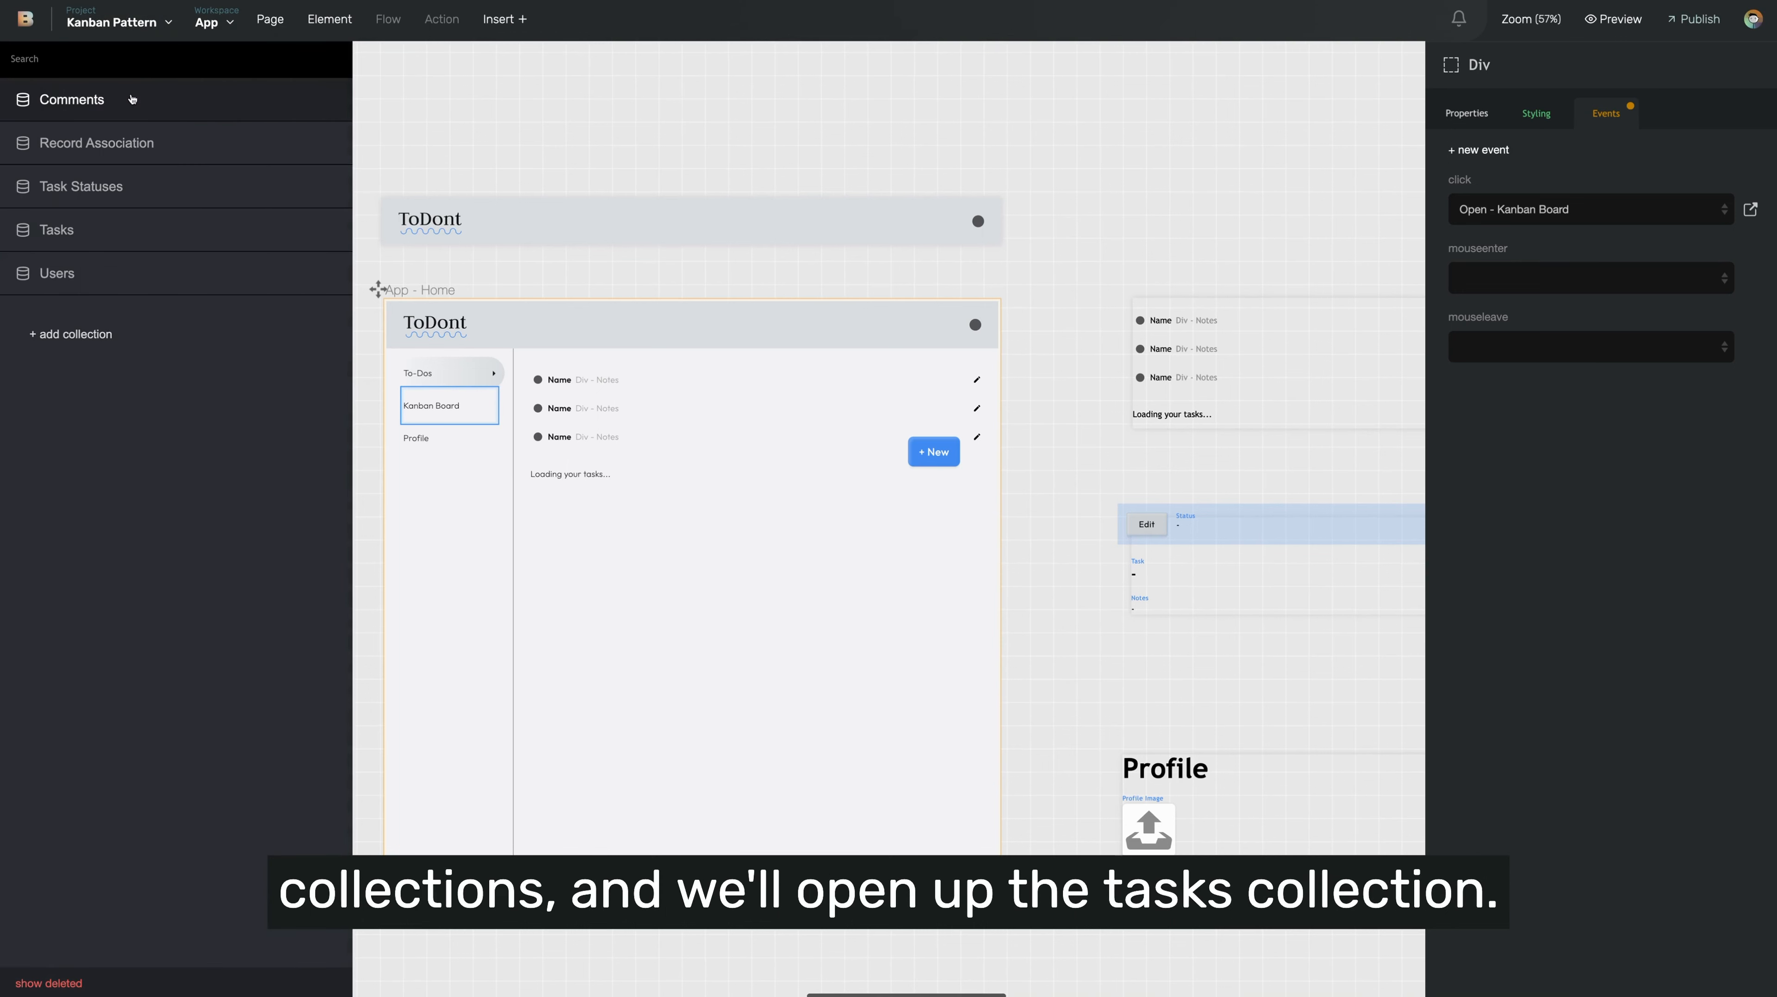
click(115, 242)
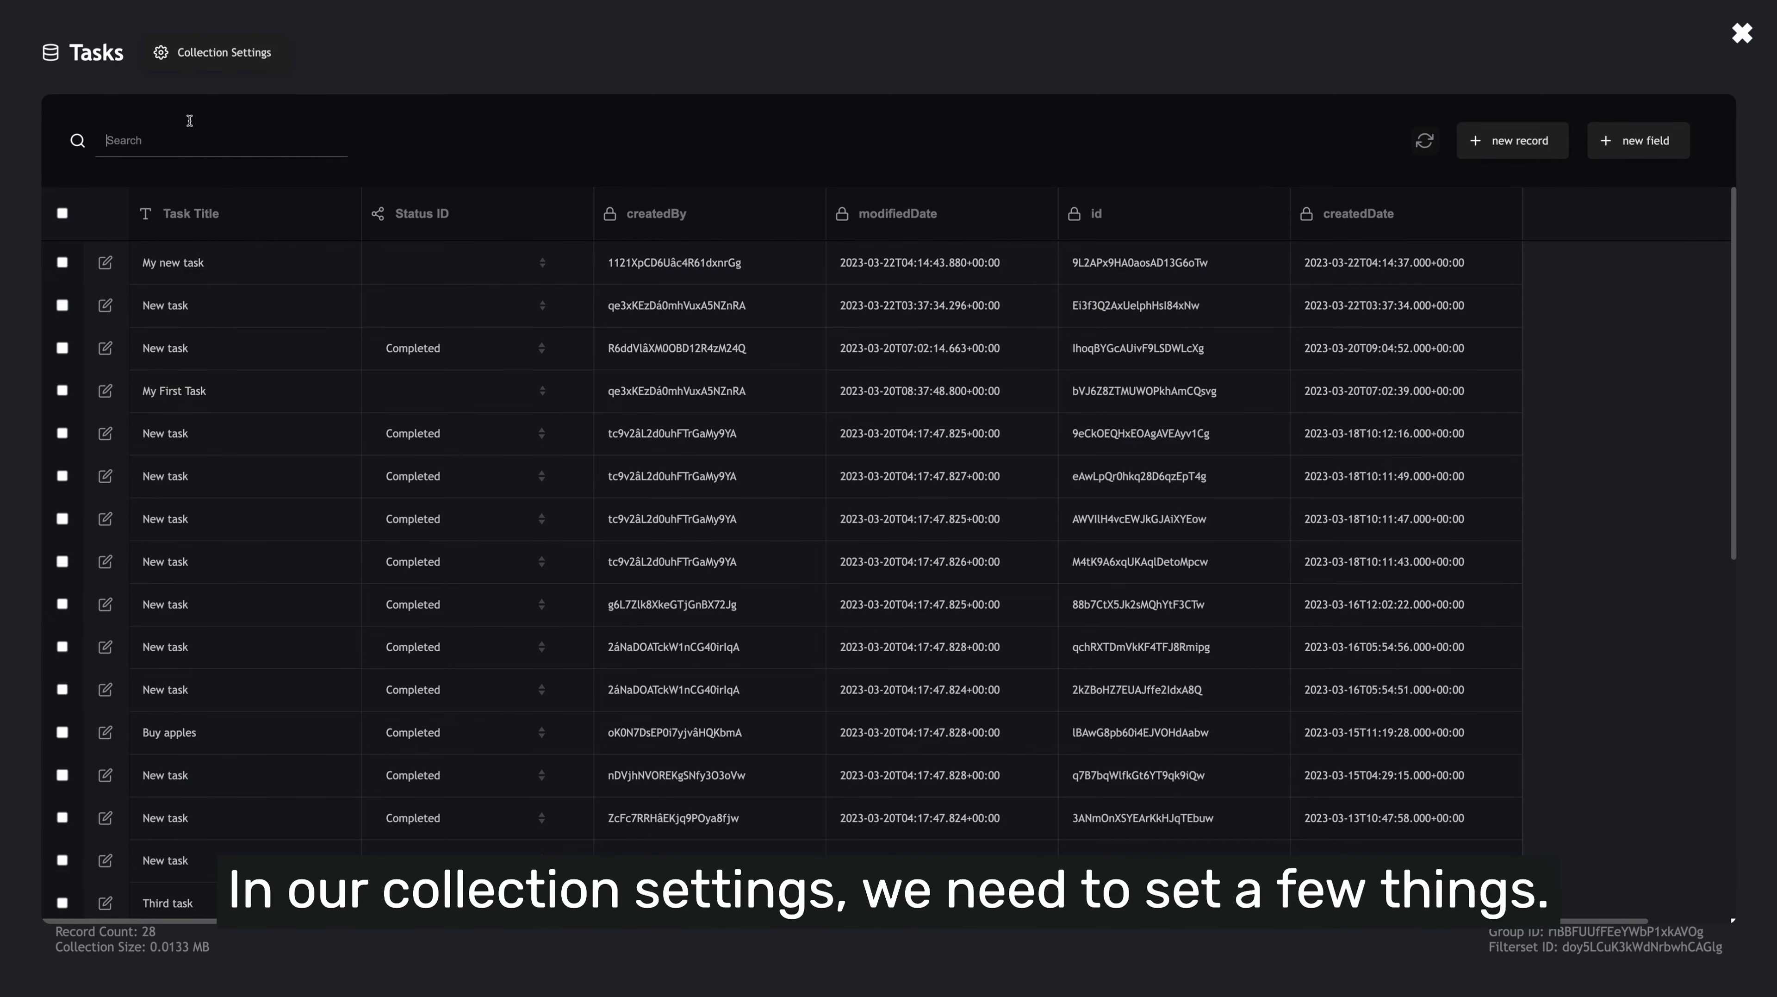
click(233, 64)
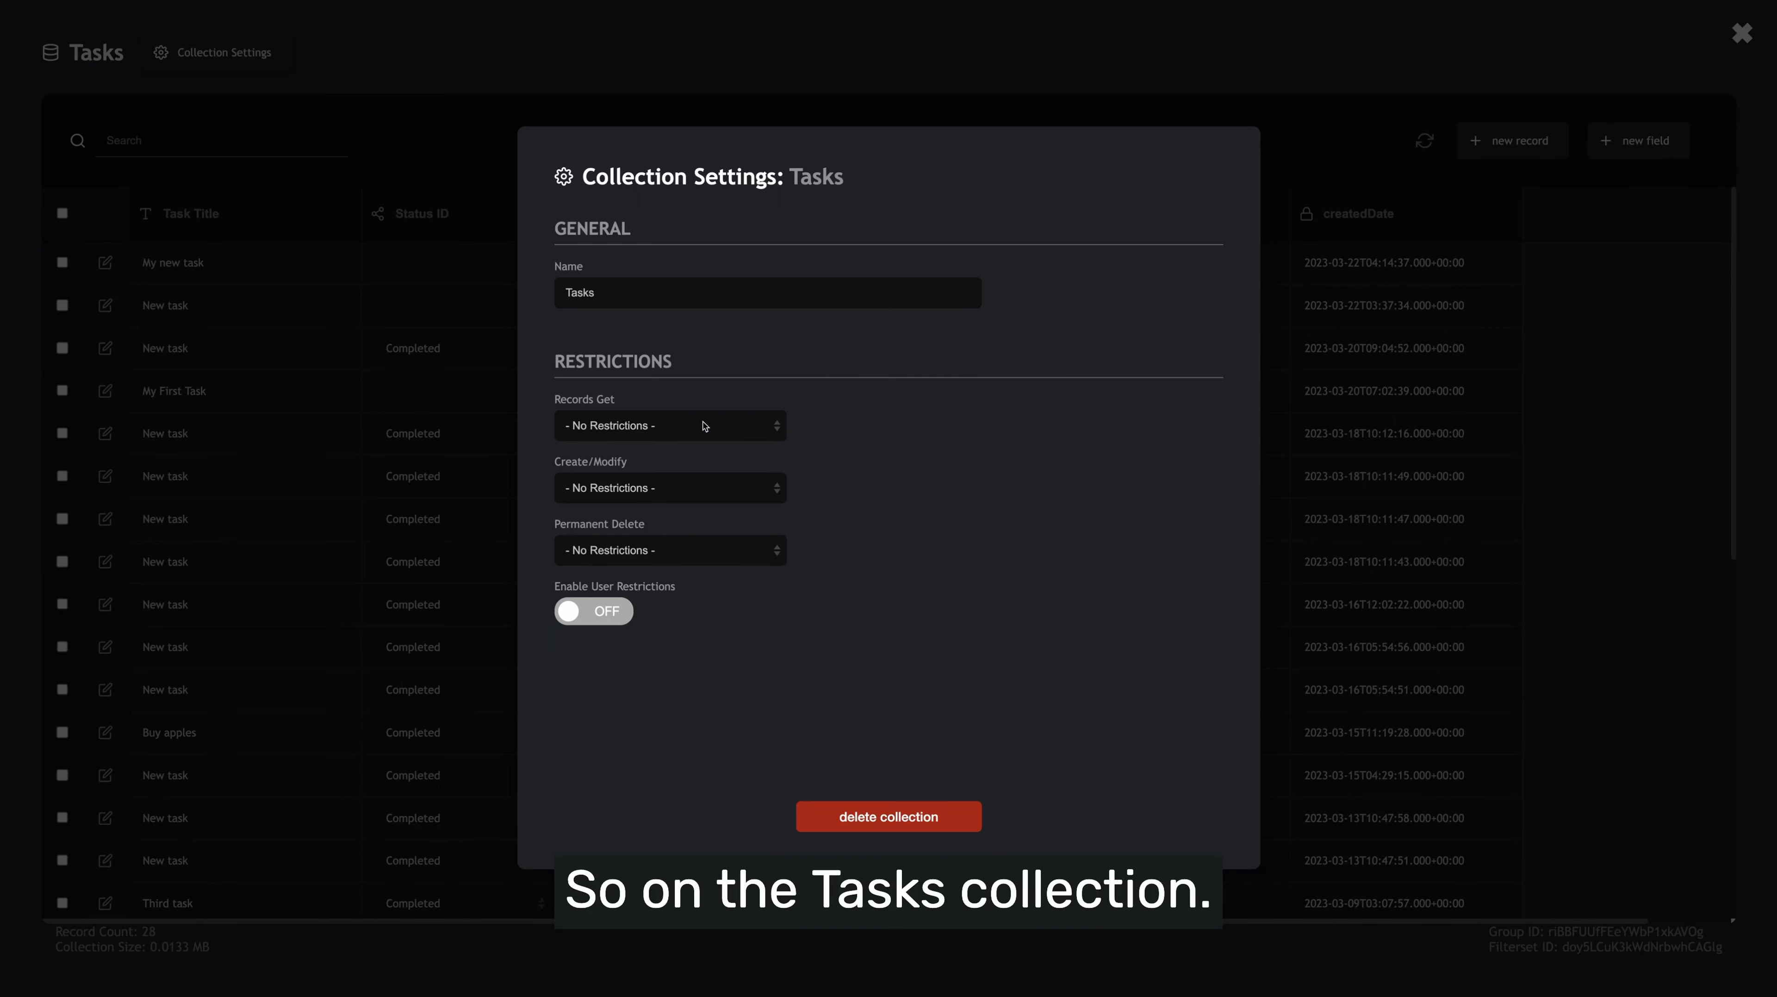
click(619, 431)
click(639, 444)
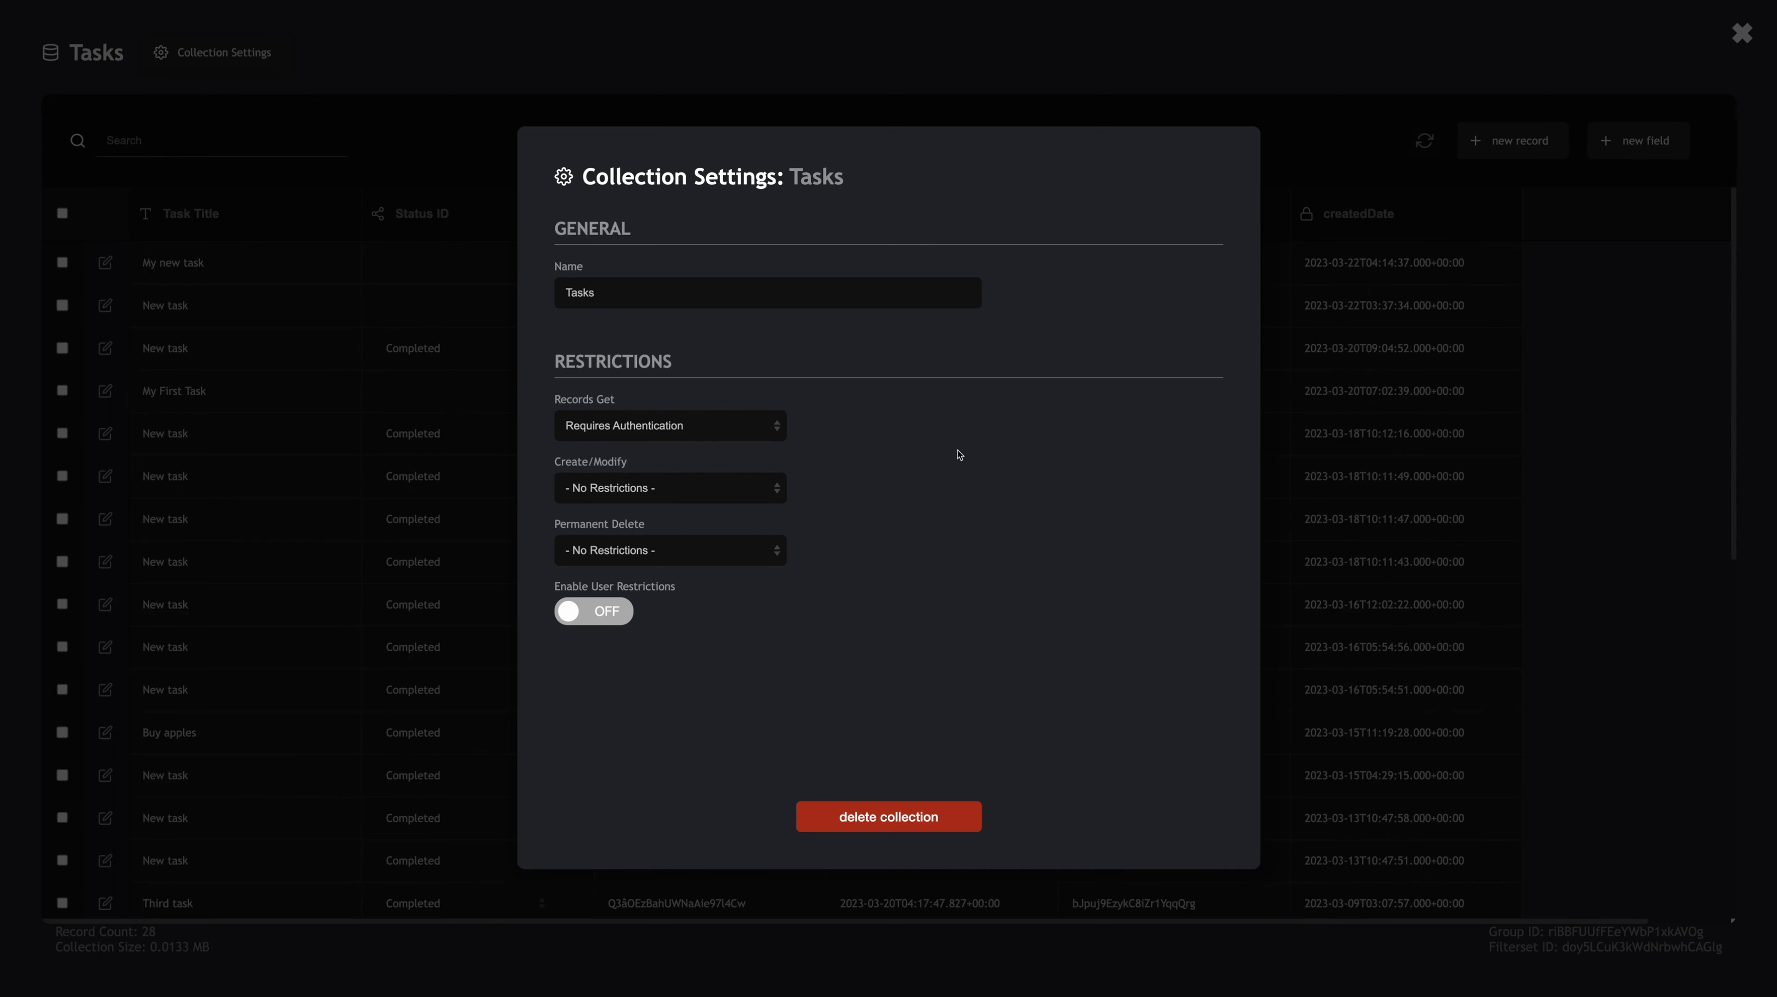
click(735, 481)
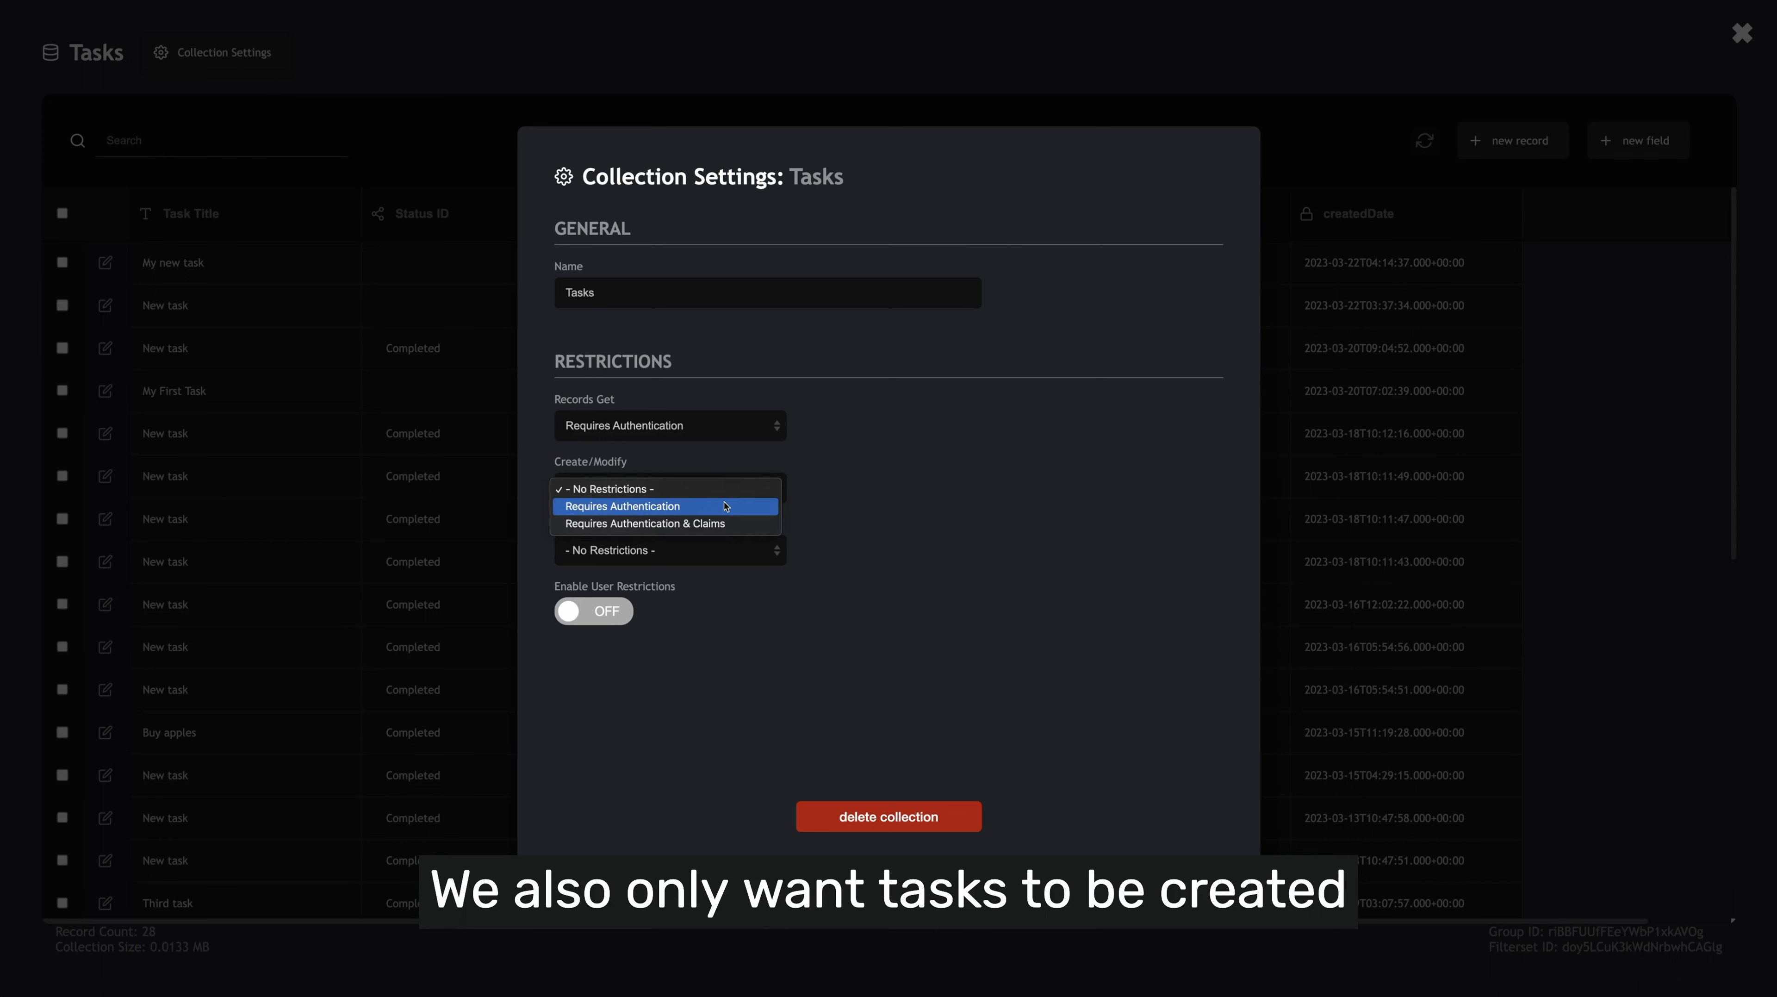
click(688, 506)
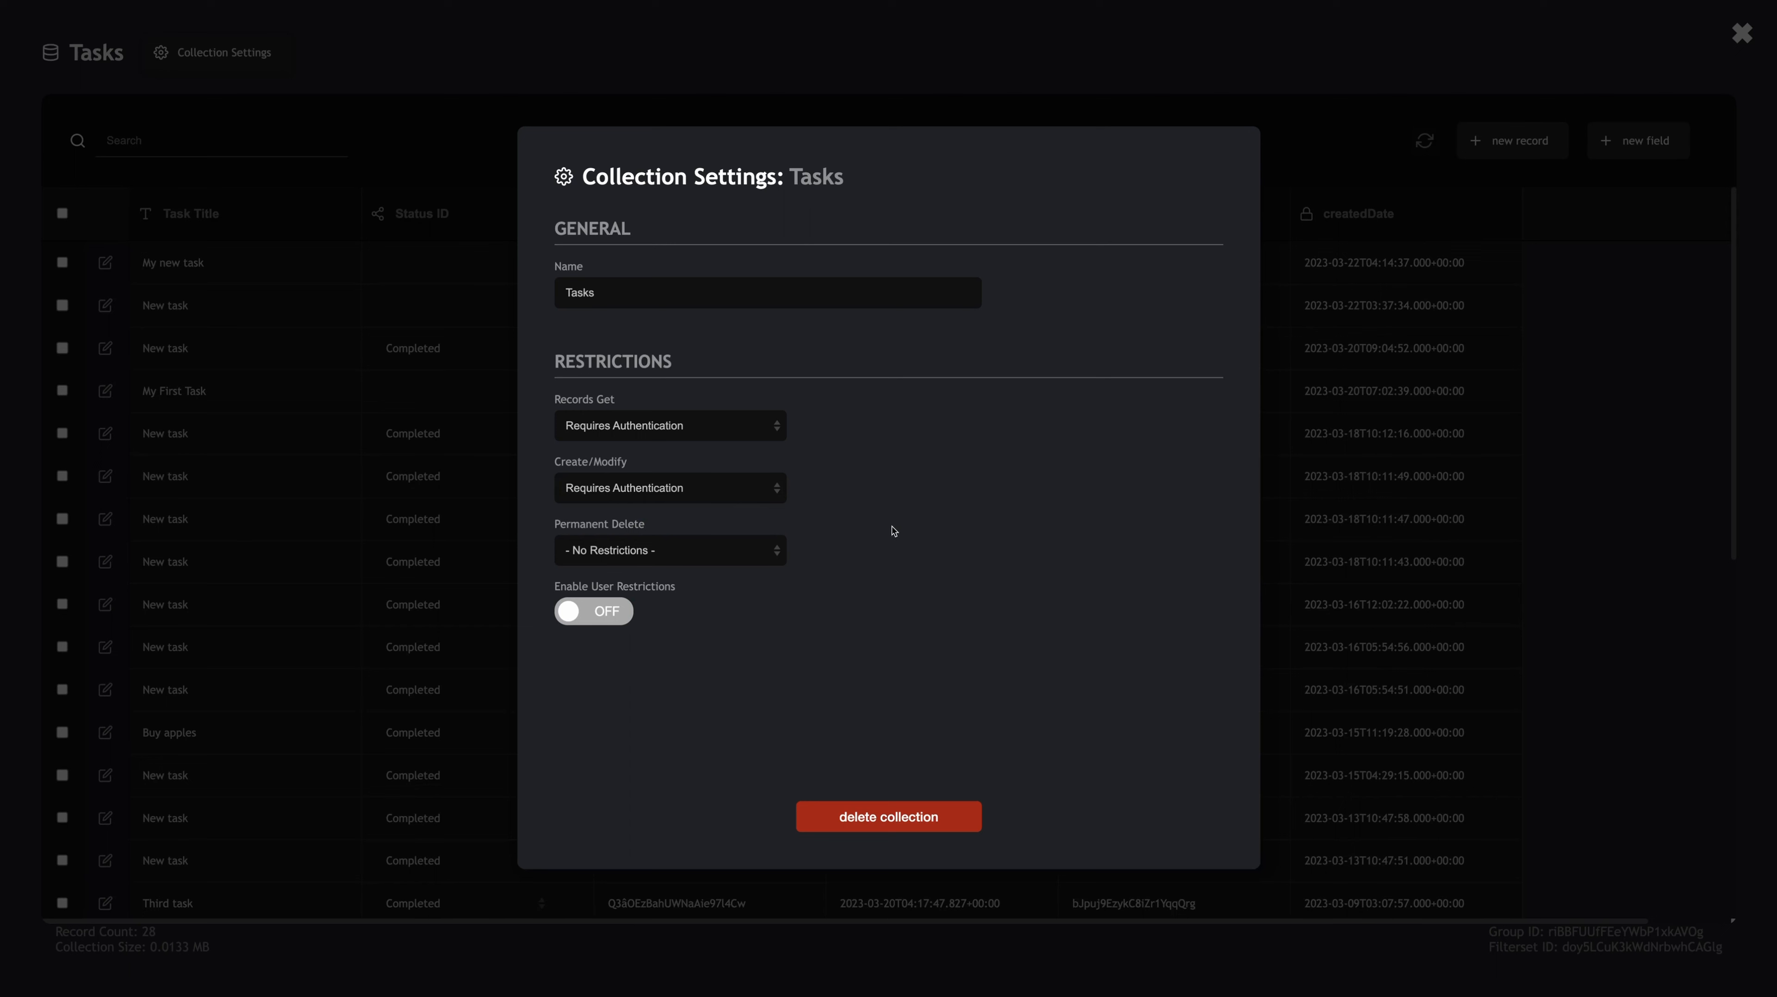
Leave permanent delete at No Restrictions and enable user restrictions on the Tasks collection with the access type Owner/Creator Only.
click(687, 563)
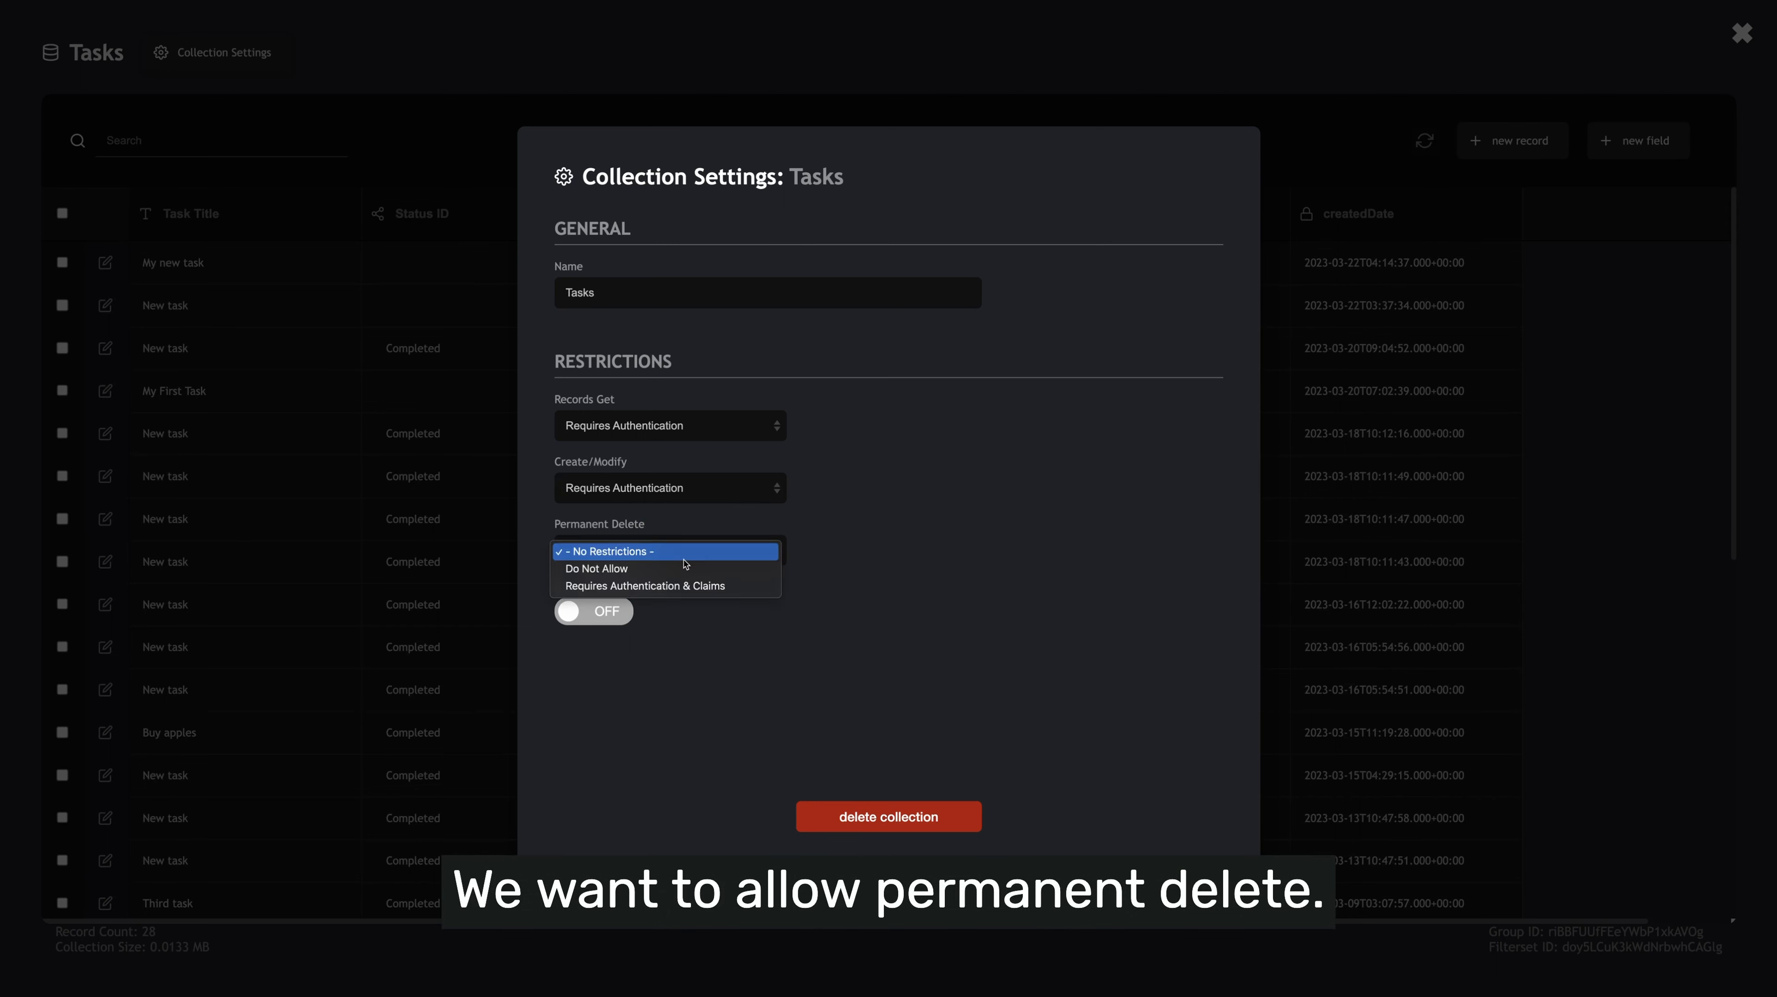
click(839, 555)
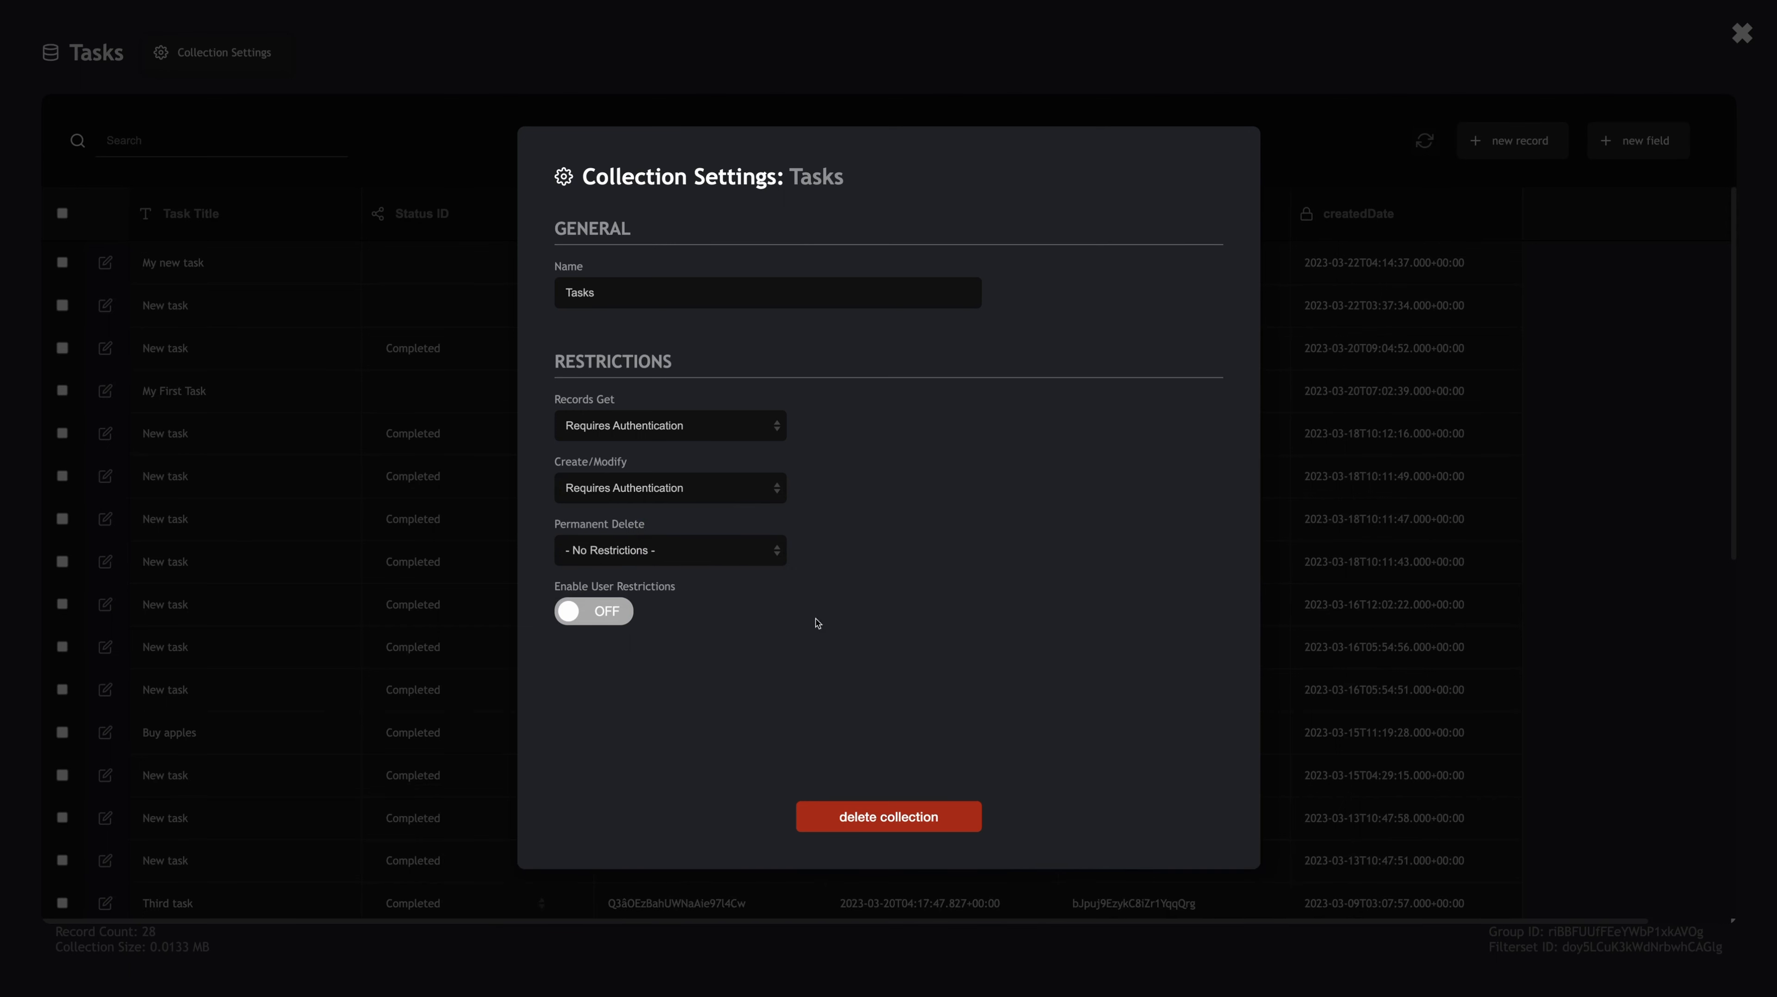
click(610, 624)
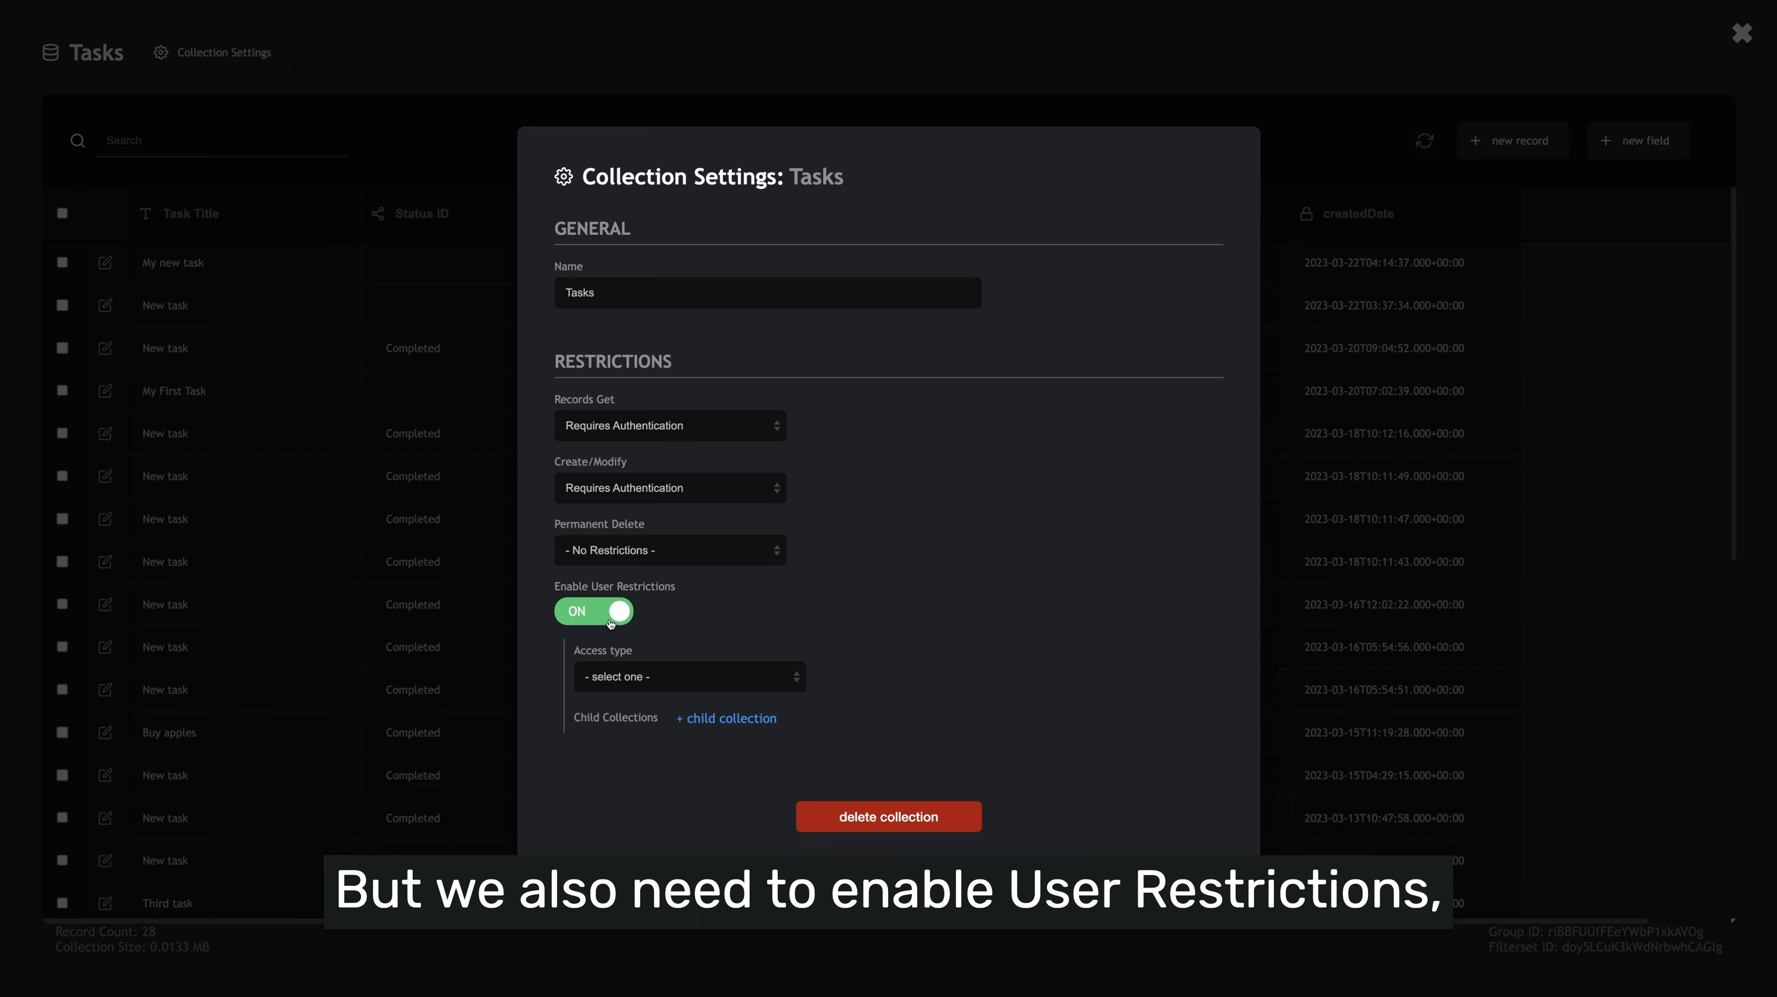
click(653, 675)
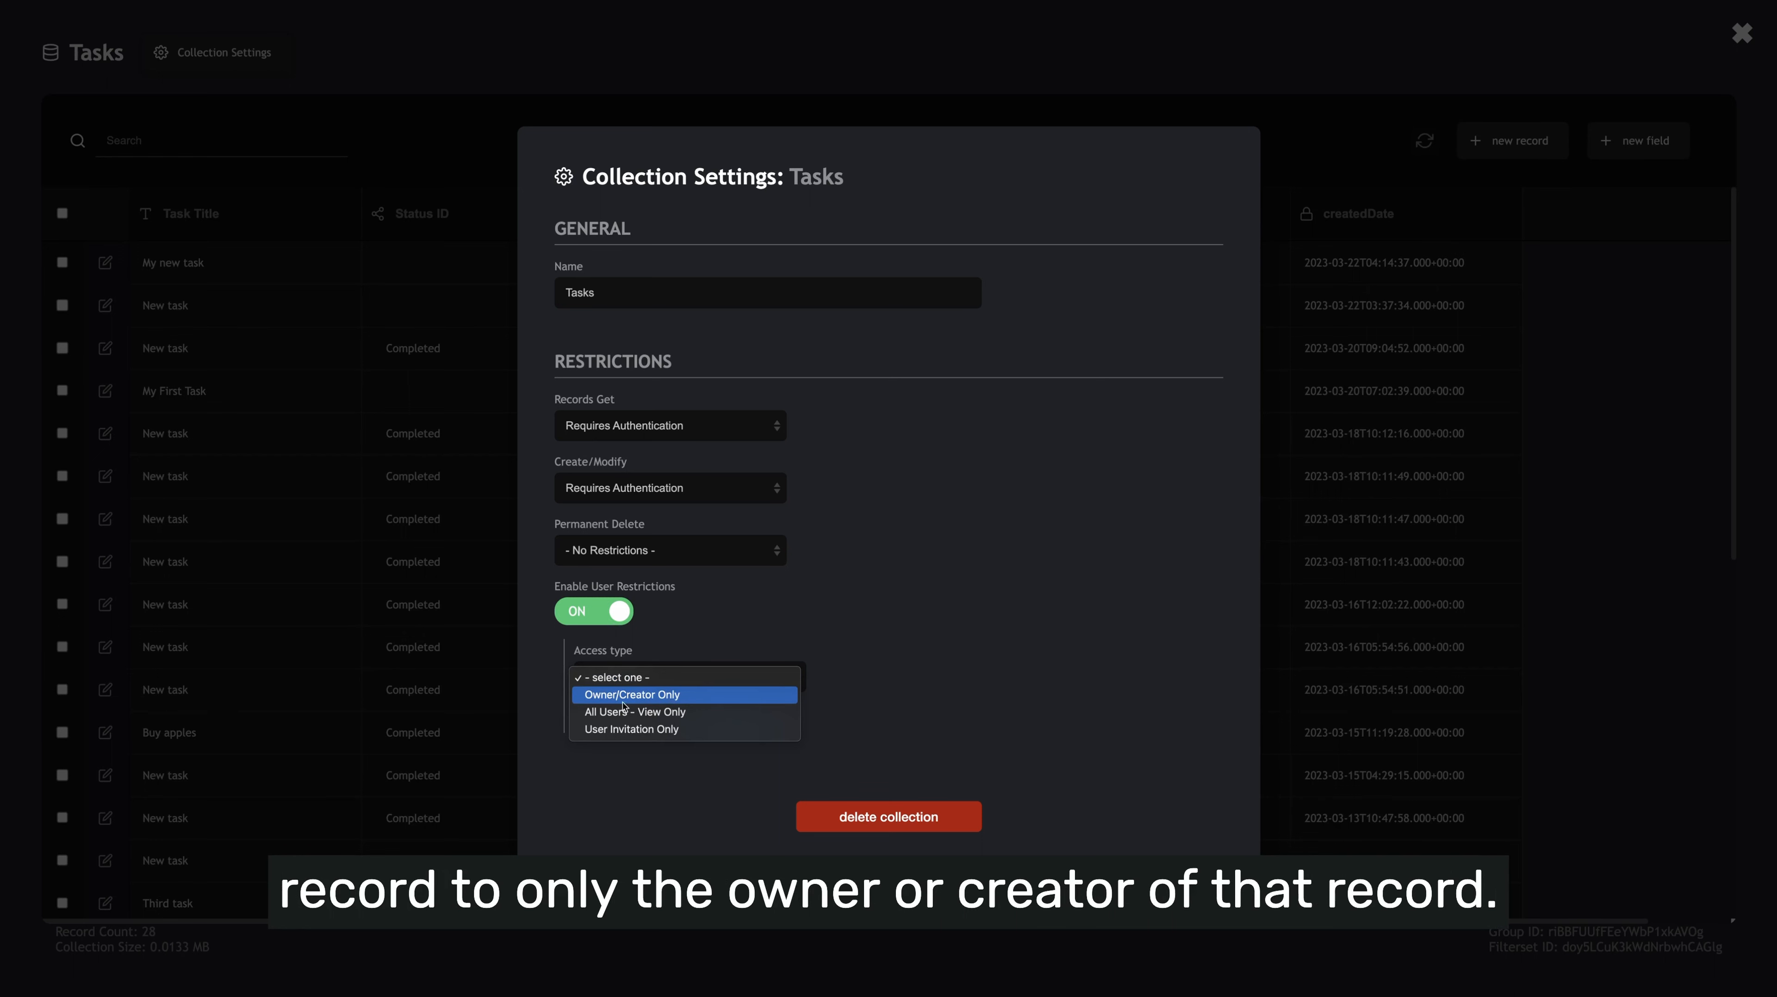
click(652, 698)
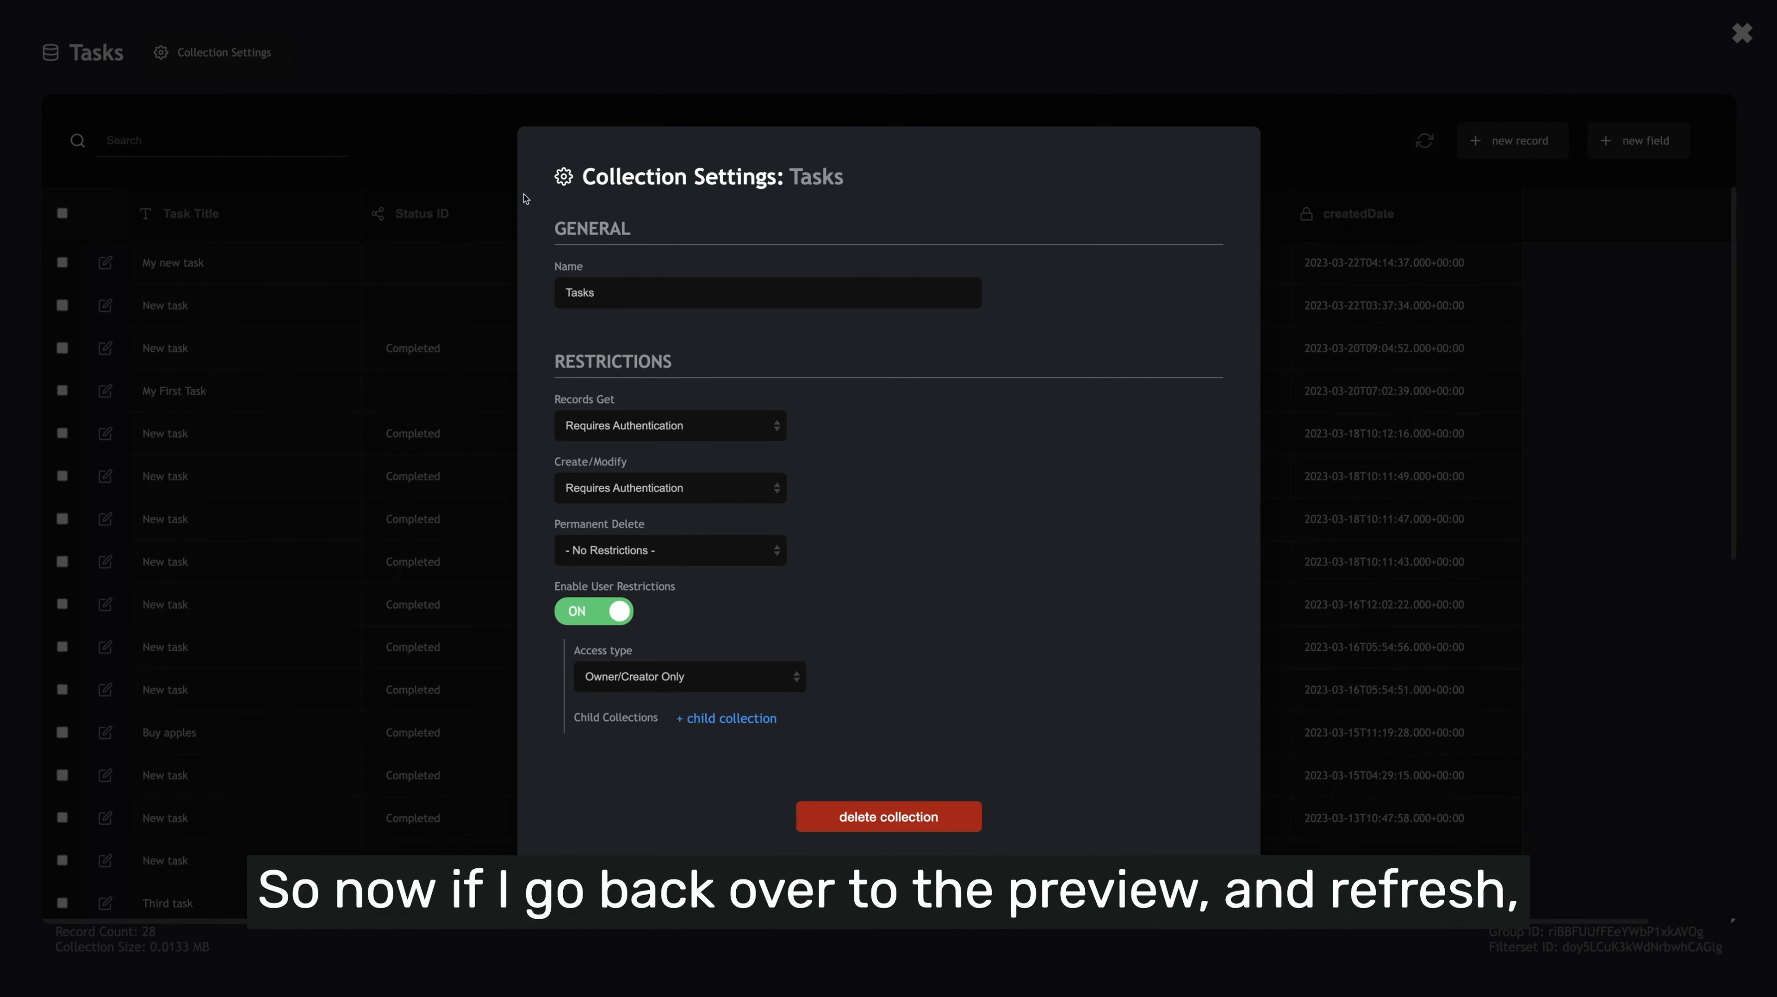
Switch back to the site preview, reload it and open the Kanban Board page to check which tasks it lists.
key(super+Tab)
key(super+r)
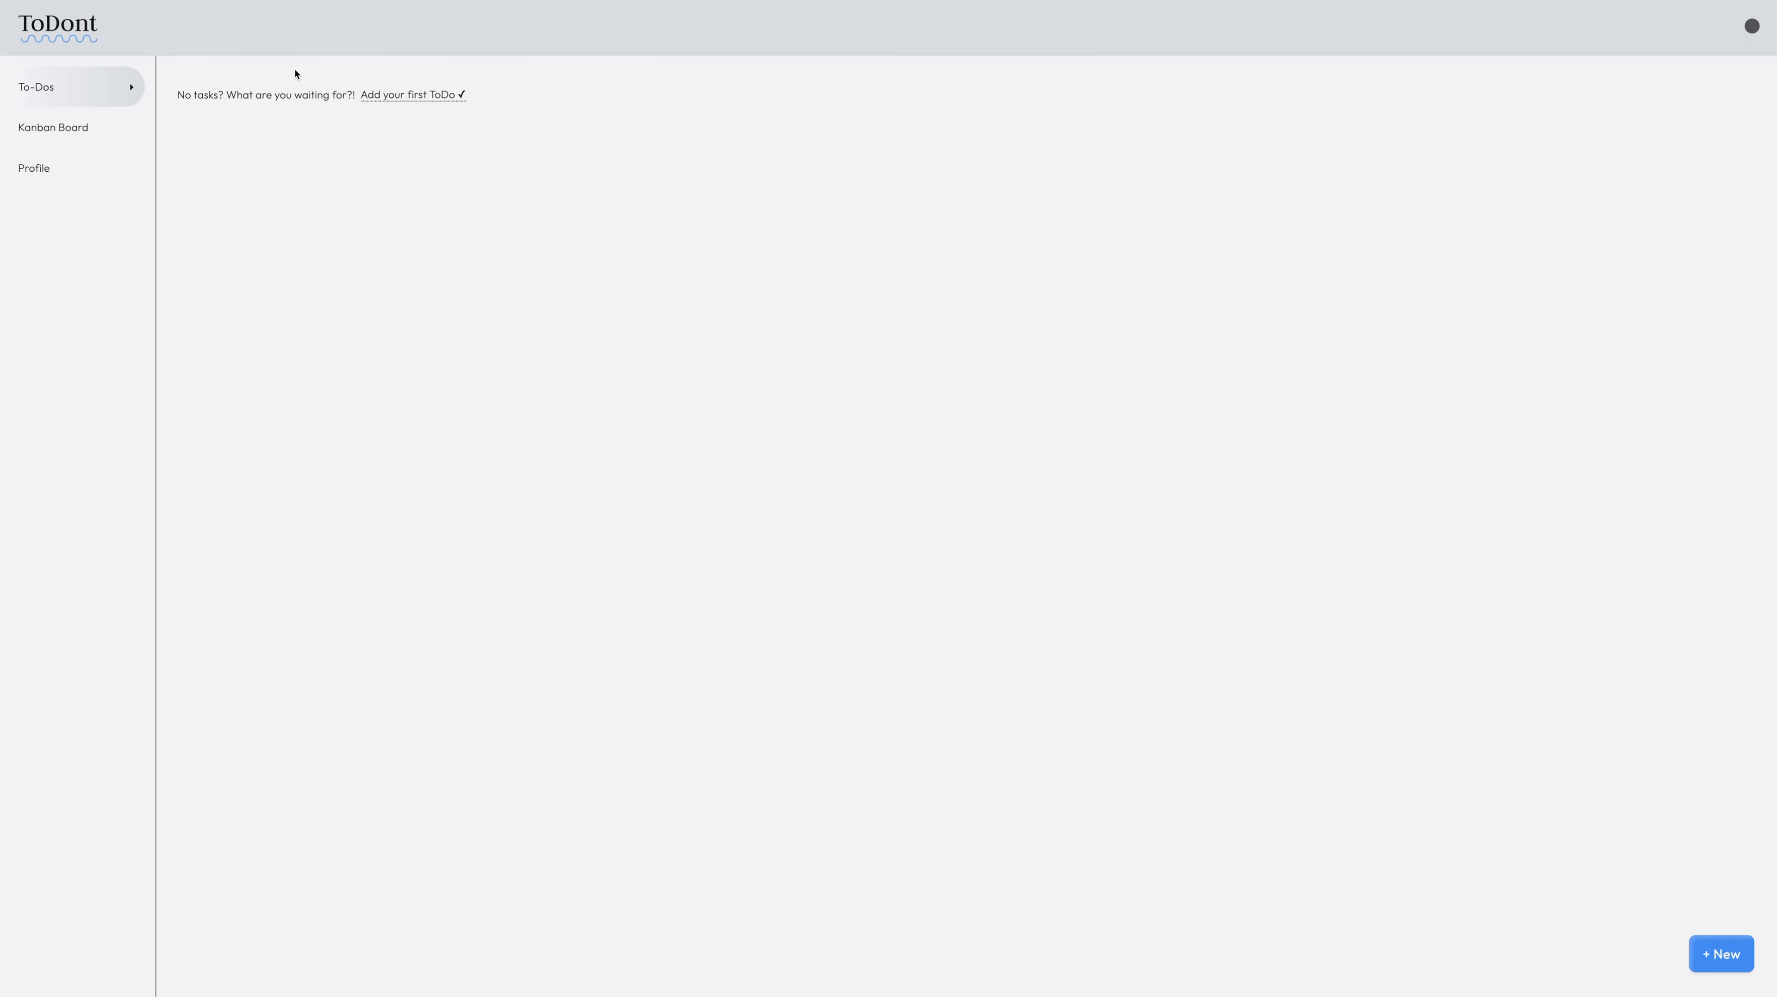
click(98, 127)
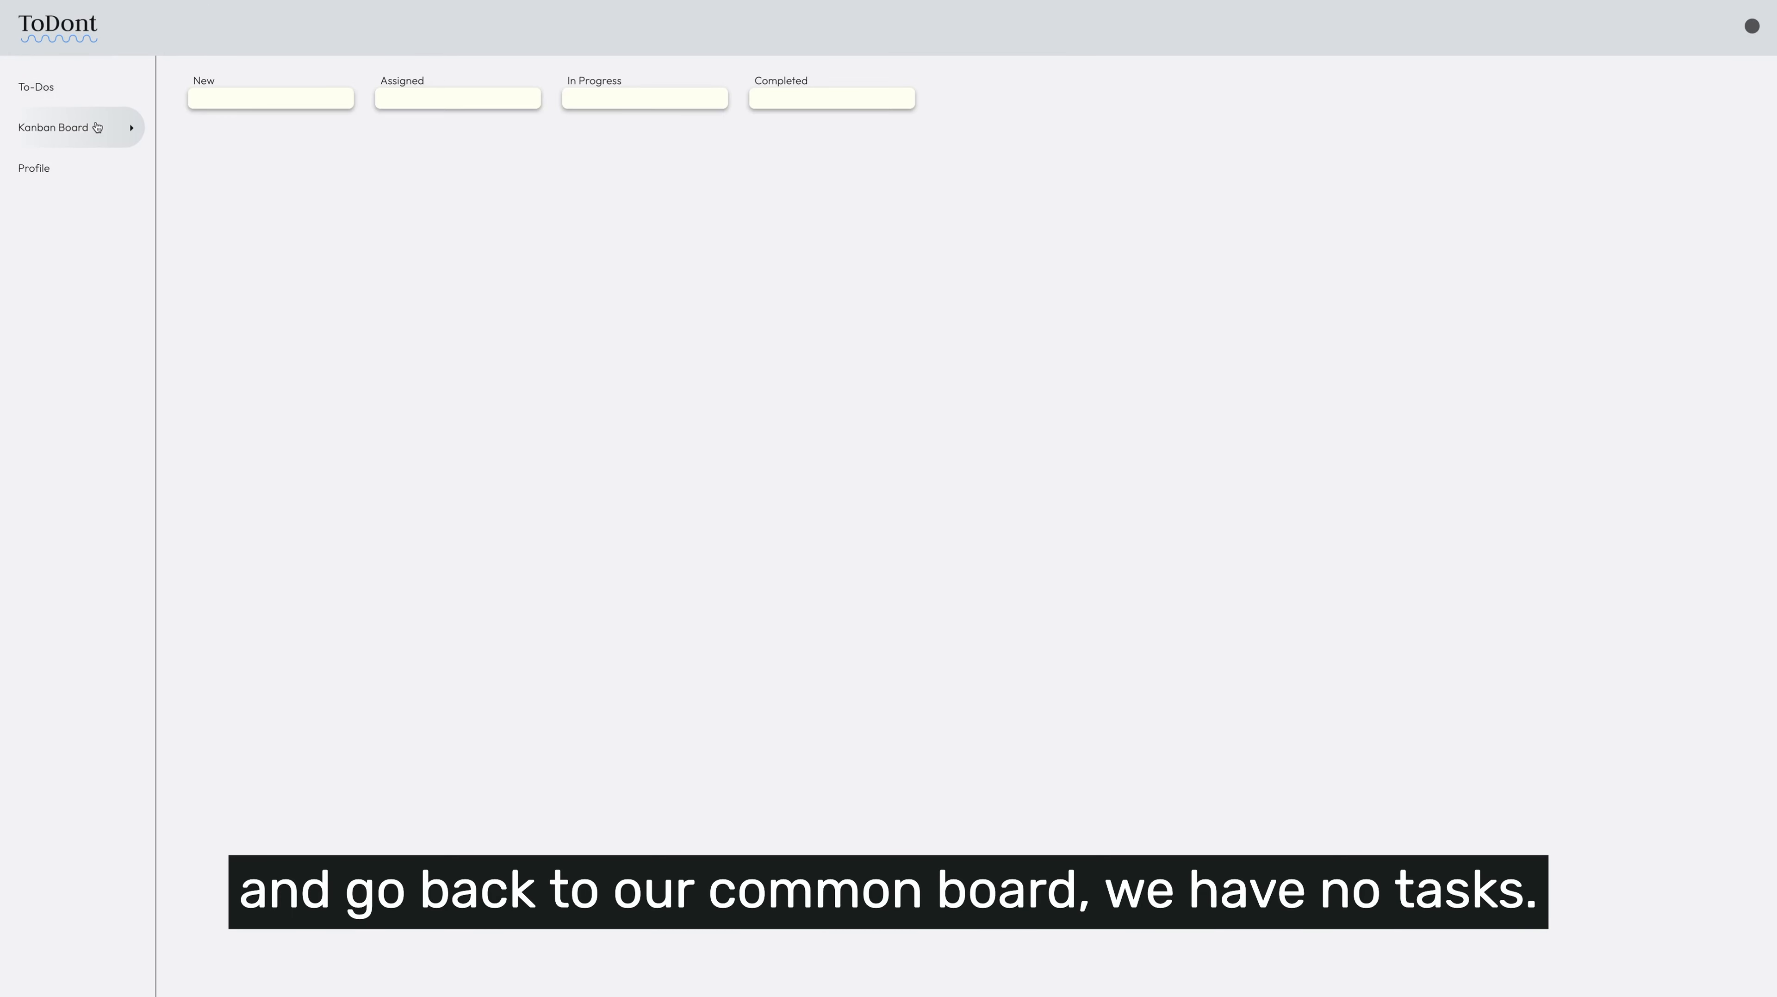